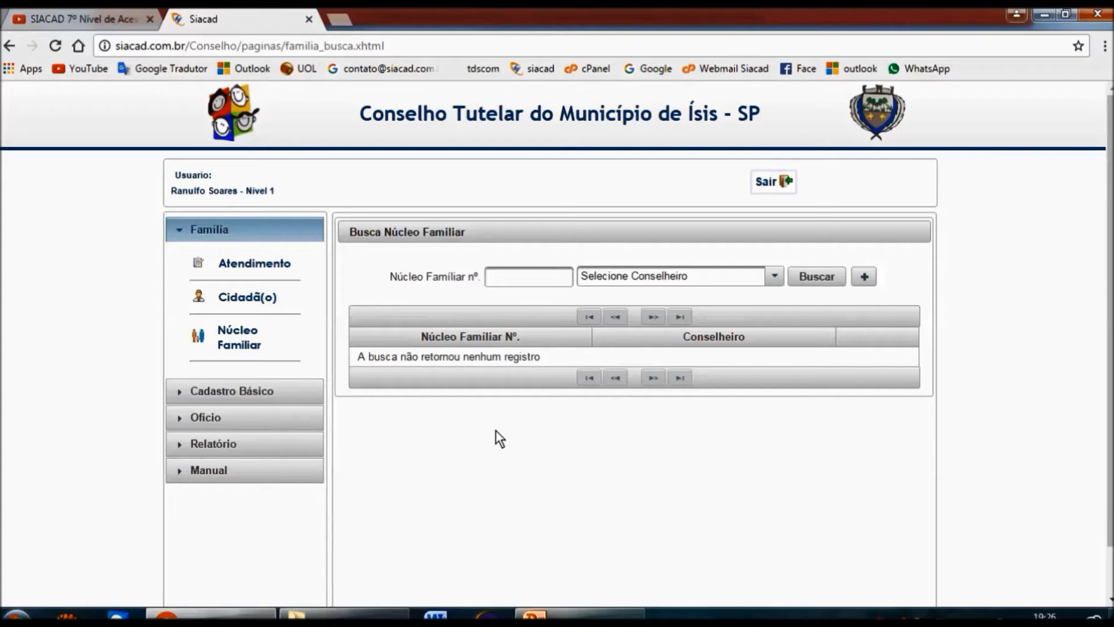
Search for family nucleus number 27 and open its registration record
{"action": "left_click", "coordinate": [510, 280]}
{"action": "type", "text": "27"}
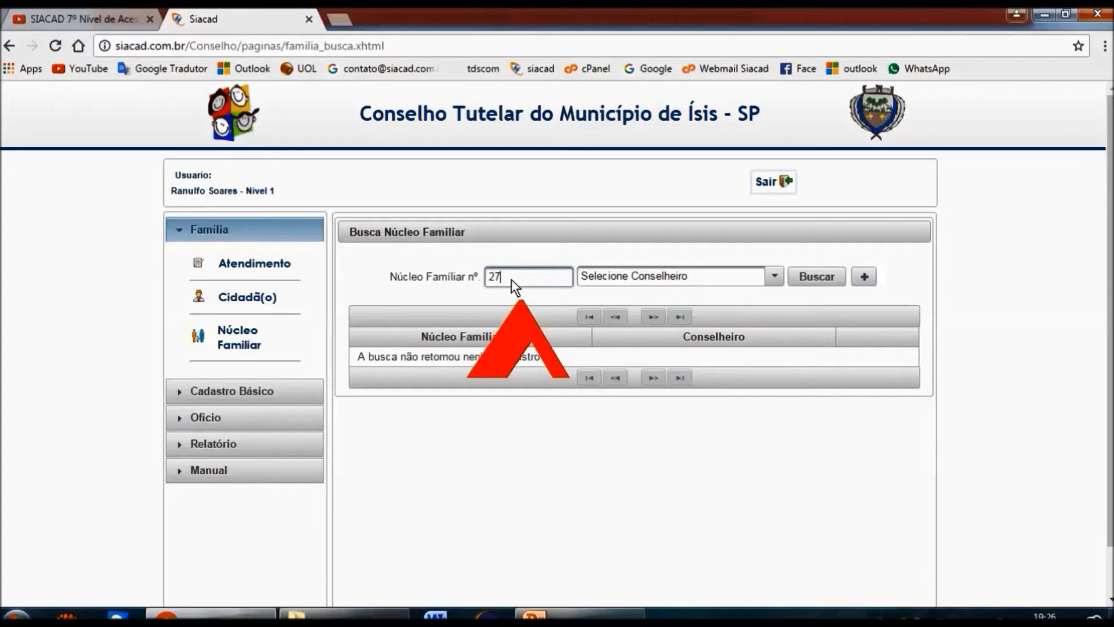
{"action": "left_click", "coordinate": [803, 277]}
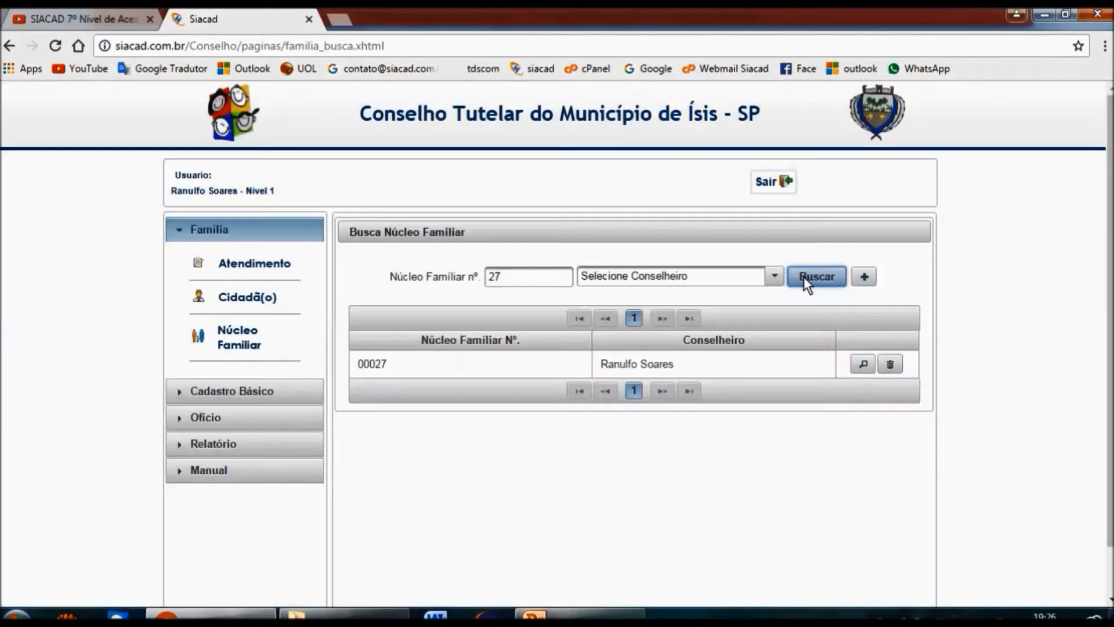
{"action": "left_click", "coordinate": [861, 362]}
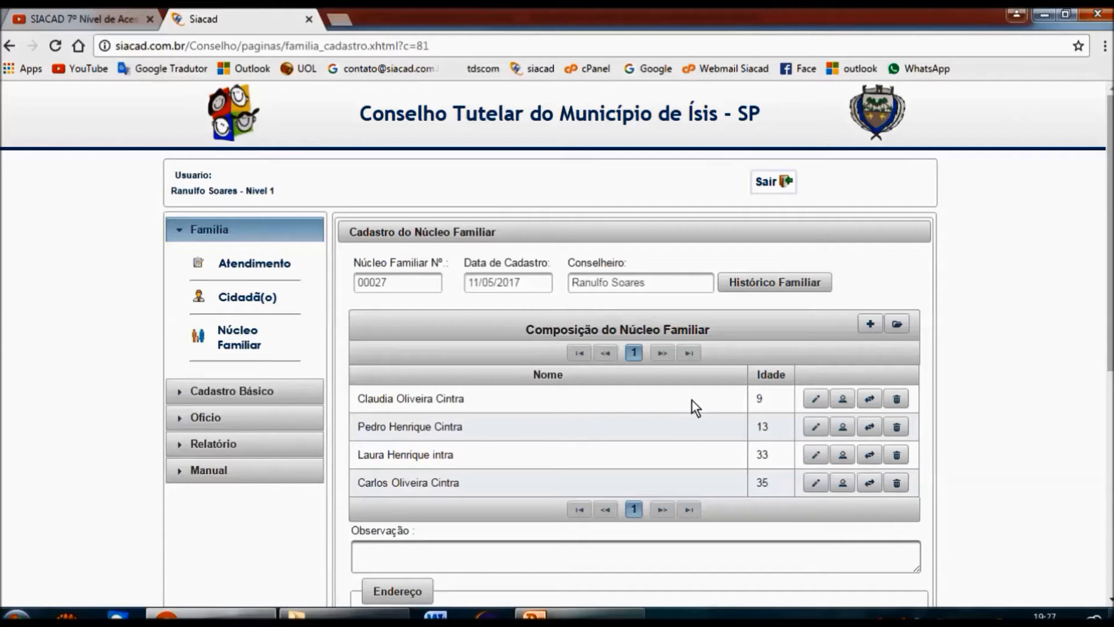
Open the 9-year-old member's relationships and set the 13-year-old's kinship to Irmã(o) consanguíneo and responsibility degree to Nenhum
{"action": "left_click", "coordinate": [815, 399]}
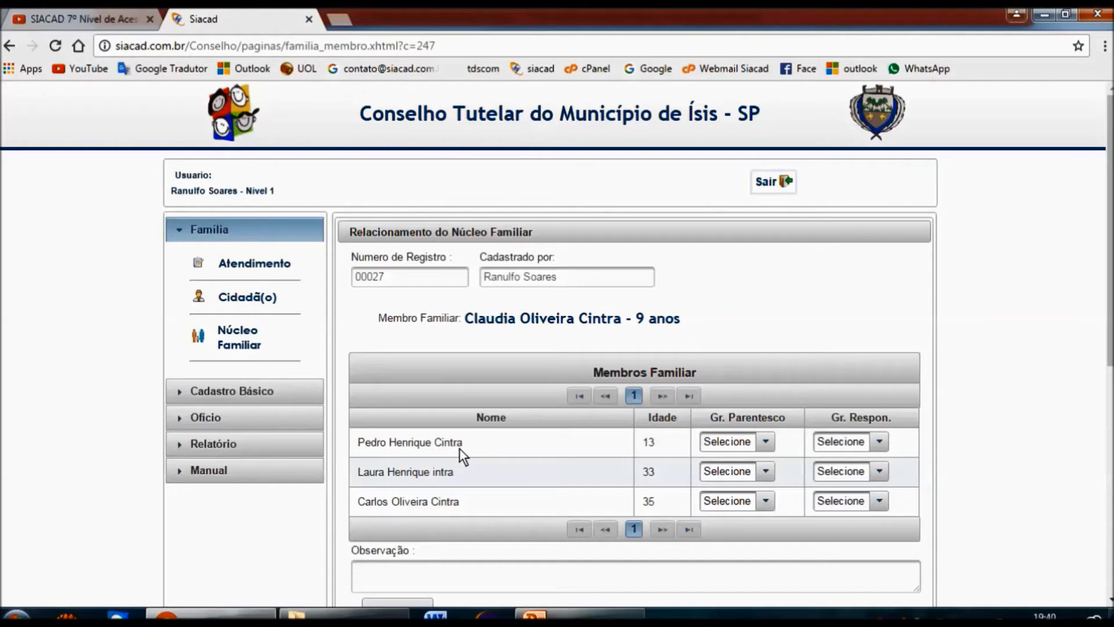
{"action": "left_click_drag", "start_coordinate": [360, 435], "coordinate": [431, 454]}
{"action": "left_click", "coordinate": [766, 441]}
{"action": "left_click_drag", "start_coordinate": [862, 304], "coordinate": [865, 353]}
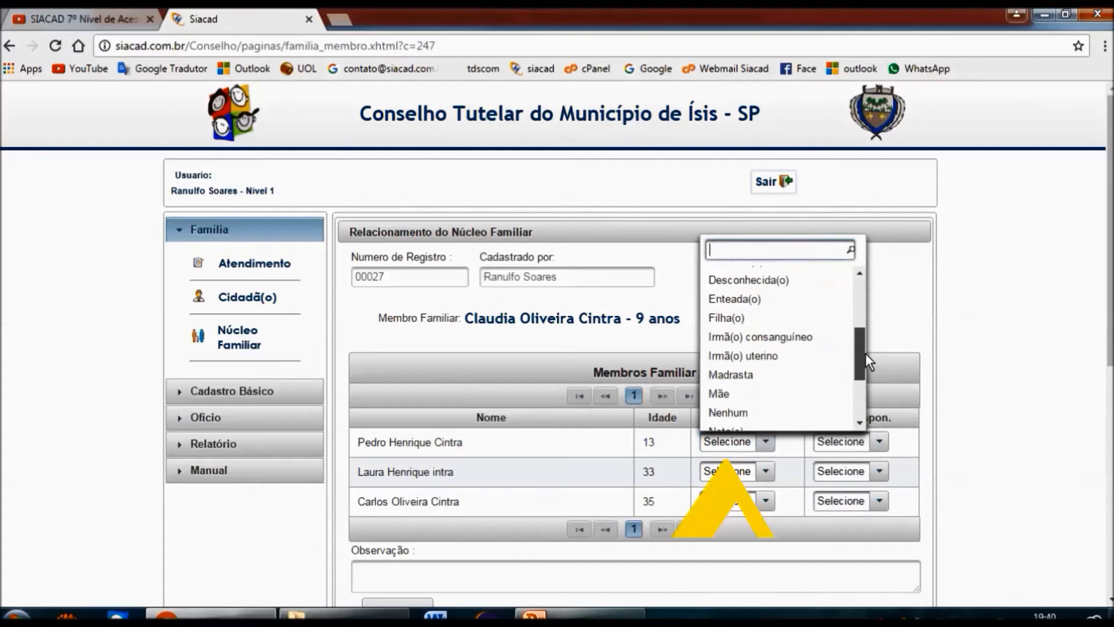
{"action": "left_click", "coordinate": [776, 336]}
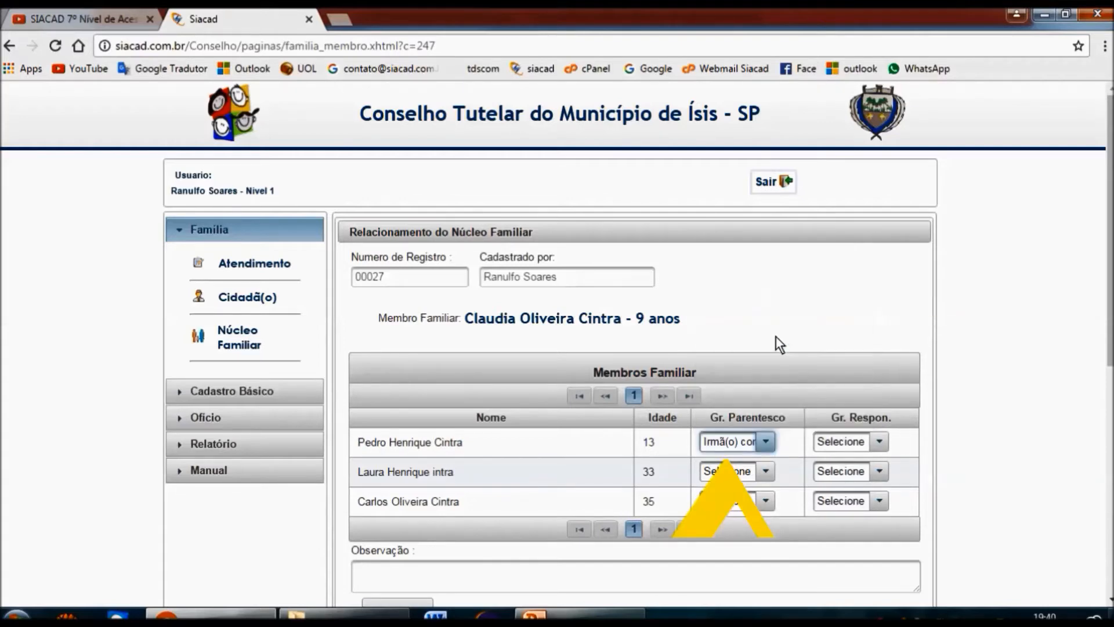
{"action": "left_click", "coordinate": [880, 439]}
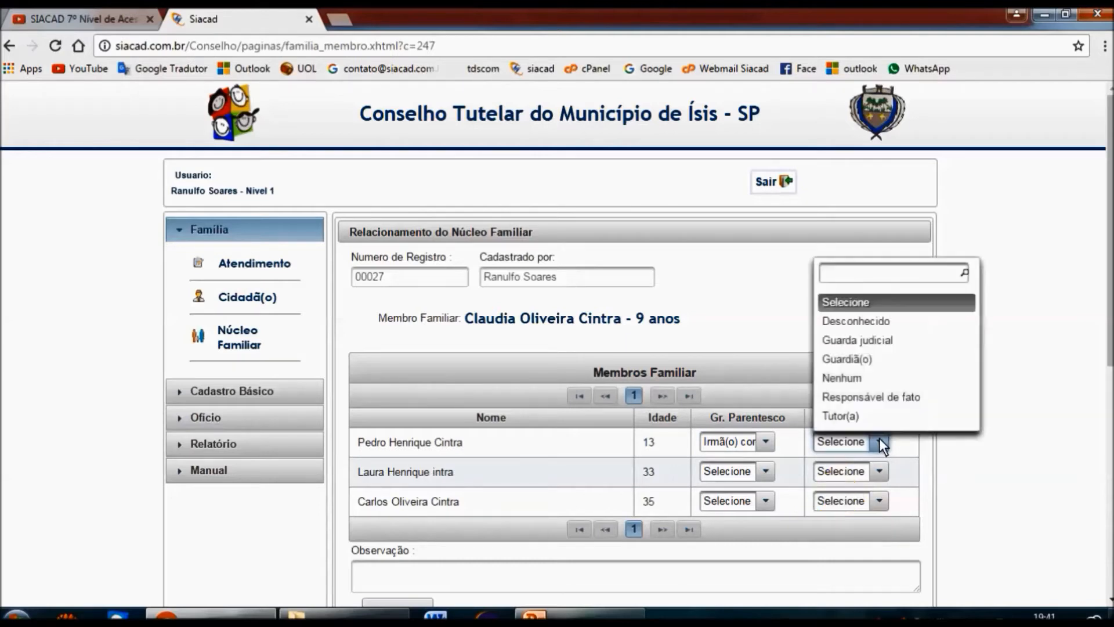
{"action": "left_click", "coordinate": [878, 383]}
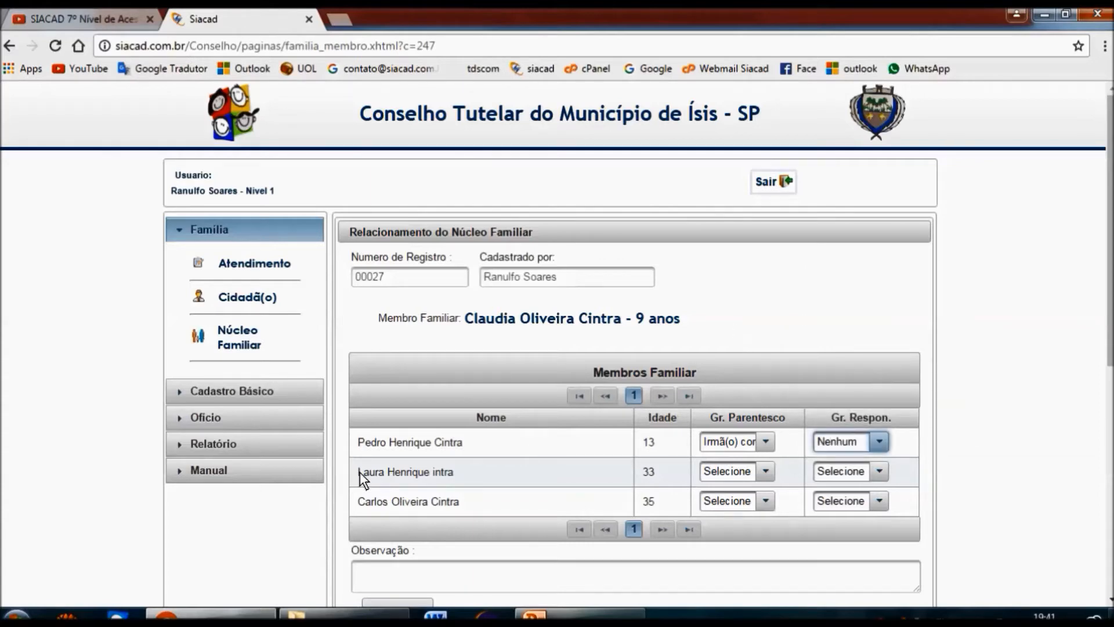
In the 9-year-old's relationships, set the 33-year-old member's kinship to Filha(o) and responsibility degree to Nenhum
{"action": "left_click_drag", "start_coordinate": [360, 472], "coordinate": [425, 470]}
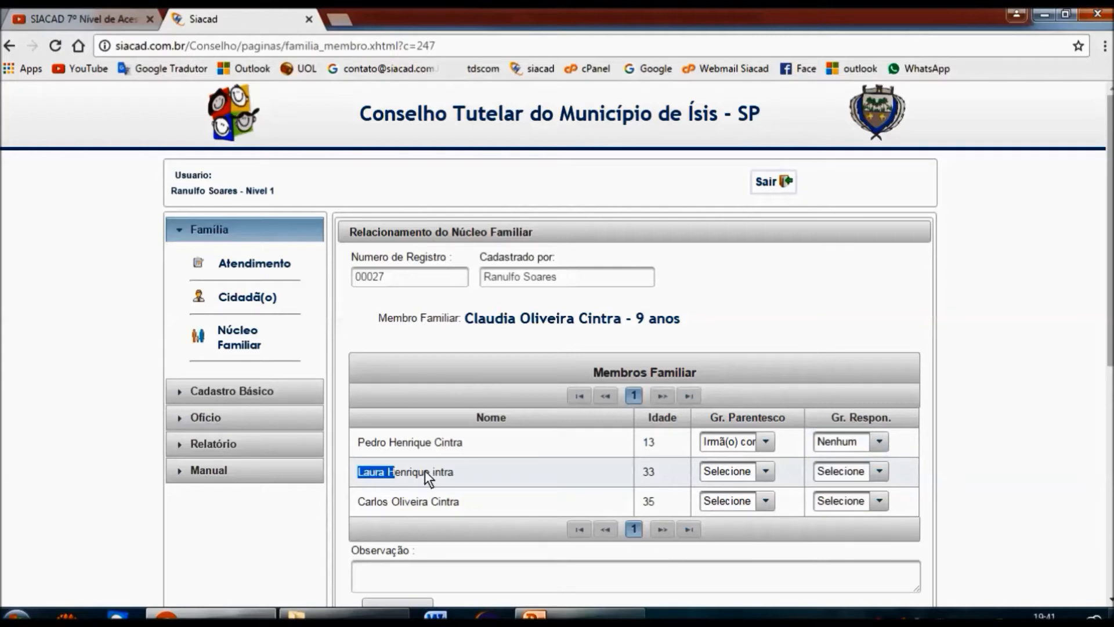
{"action": "left_click", "coordinate": [767, 470]}
{"action": "left_click_drag", "start_coordinate": [861, 328], "coordinate": [866, 380]}
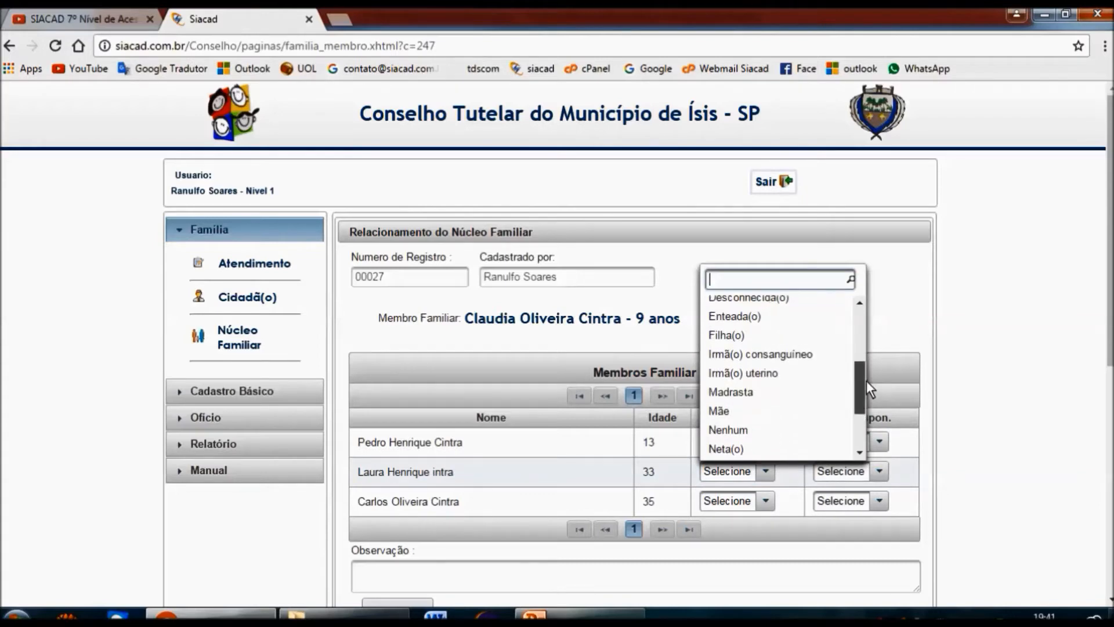
{"action": "left_click", "coordinate": [757, 335]}
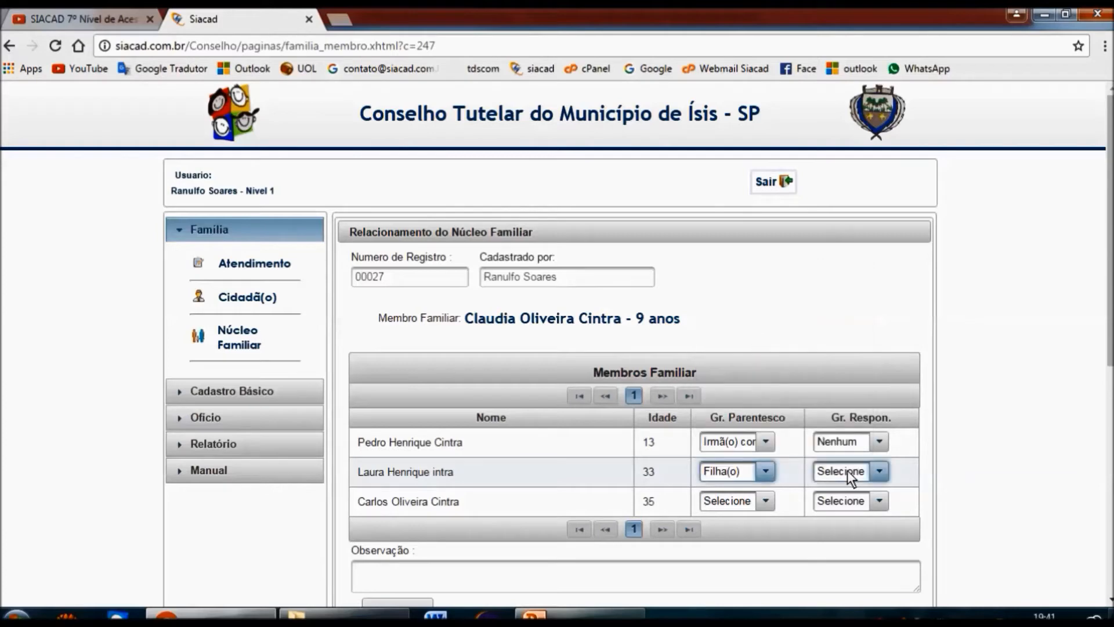
{"action": "left_click", "coordinate": [879, 470]}
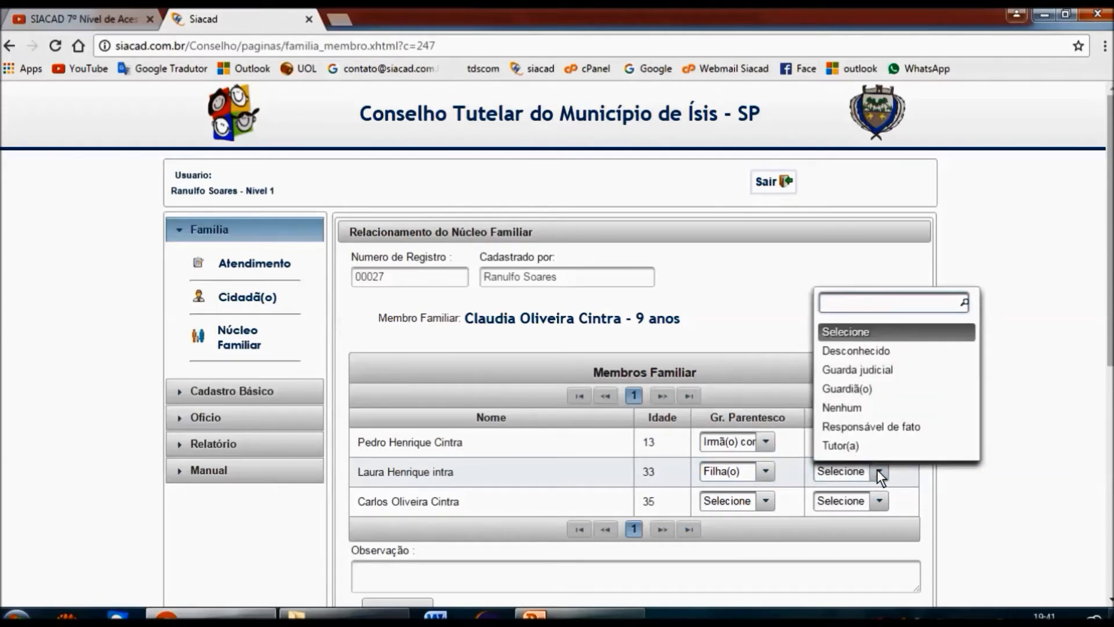
{"action": "left_click", "coordinate": [865, 407]}
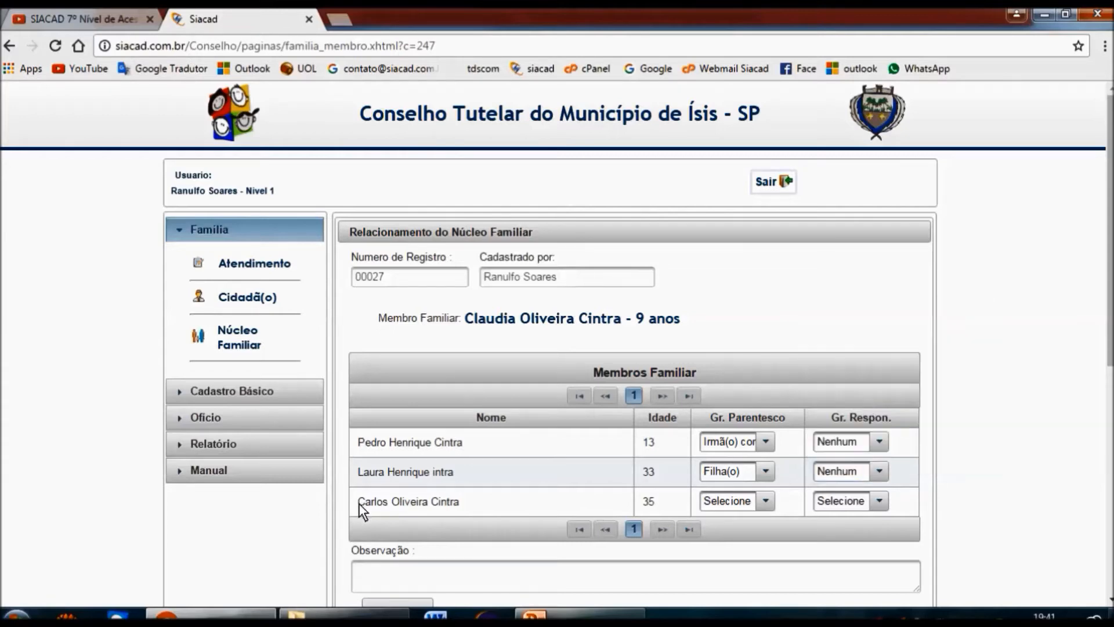
In the 9-year-old's relationships, set the 35-year-old member's kinship to Filha(o) and responsibility degree to Nenhum
{"action": "left_click", "coordinate": [519, 507]}
{"action": "left_click", "coordinate": [766, 500]}
{"action": "left_click_drag", "start_coordinate": [863, 364], "coordinate": [859, 404]}
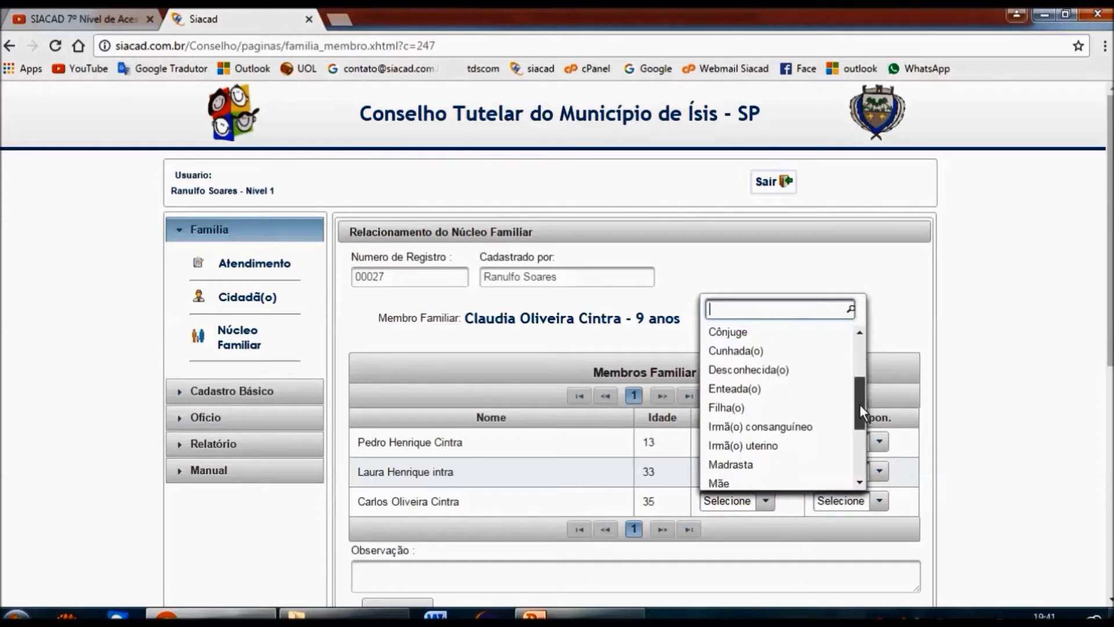
{"action": "left_click", "coordinate": [757, 398]}
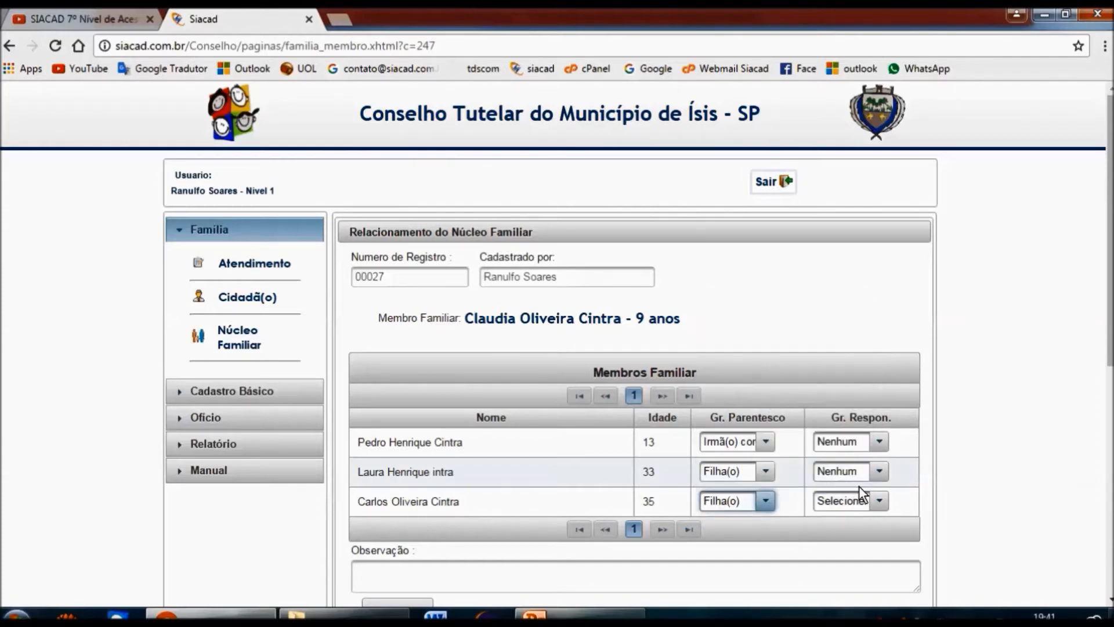
{"action": "left_click", "coordinate": [879, 502]}
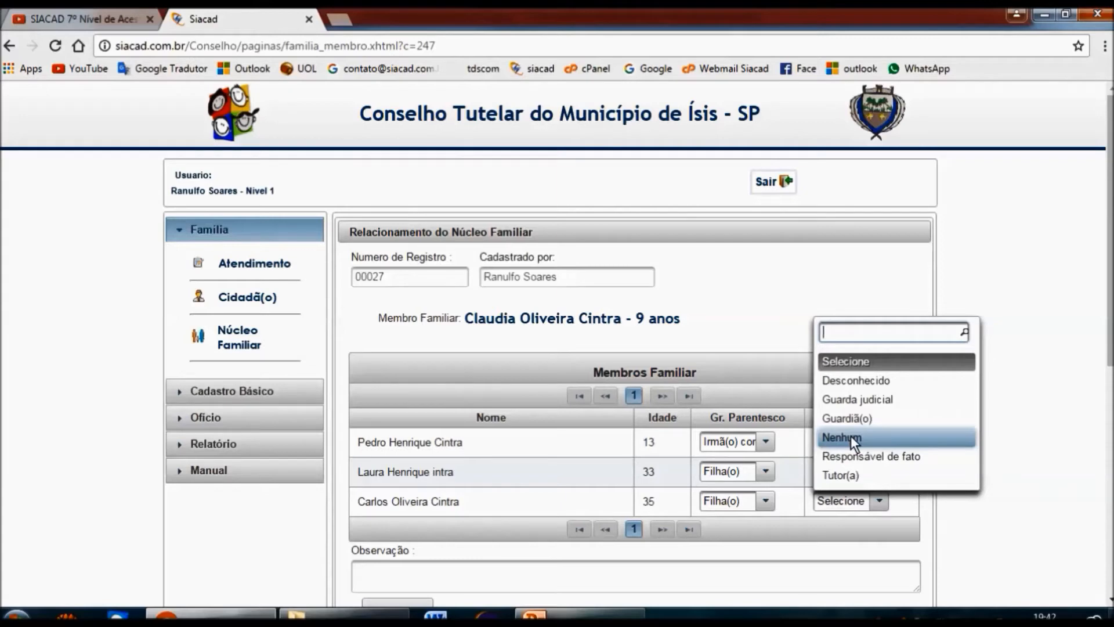
{"action": "left_click", "coordinate": [851, 437]}
Save the 9-year-old member's relationships and return to the family nucleus record
{"action": "scroll", "coordinate": [661, 345], "scroll_direction": "down", "scroll_amount": 5}
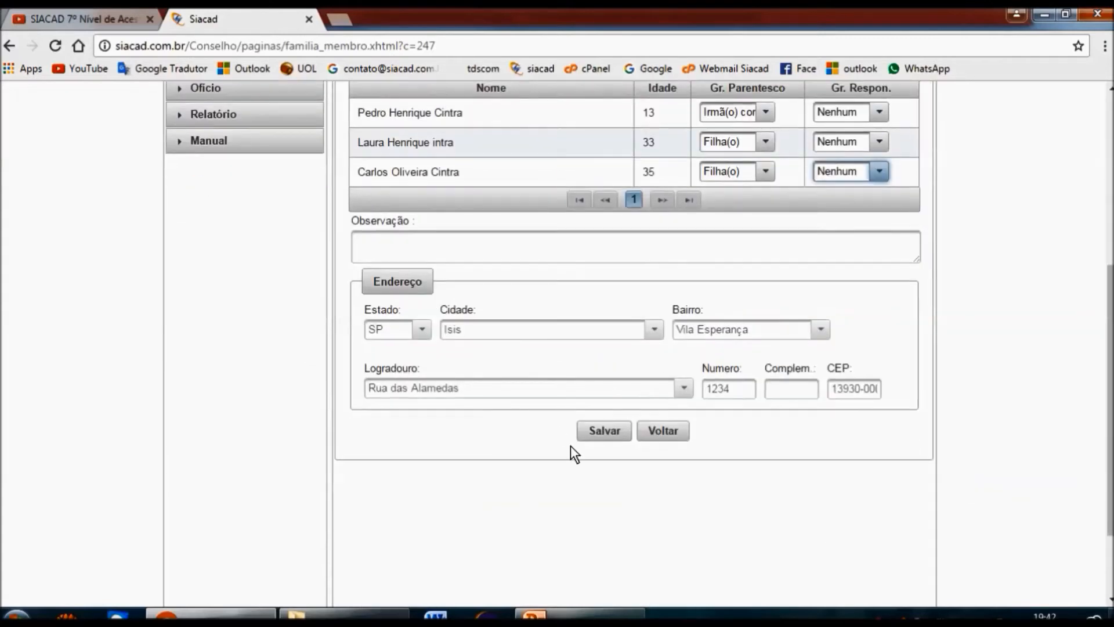
{"action": "left_click", "coordinate": [602, 431]}
{"action": "scroll", "coordinate": [603, 434], "scroll_direction": "down", "scroll_amount": 3}
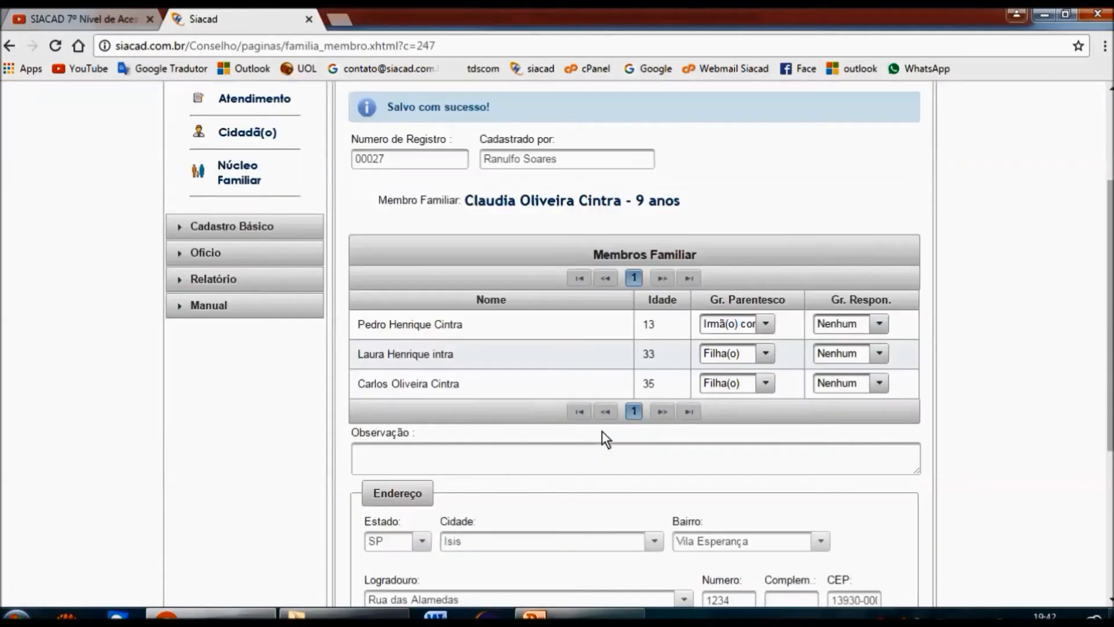
{"action": "scroll", "coordinate": [669, 434], "scroll_direction": "down", "scroll_amount": 4}
{"action": "left_click", "coordinate": [651, 396]}
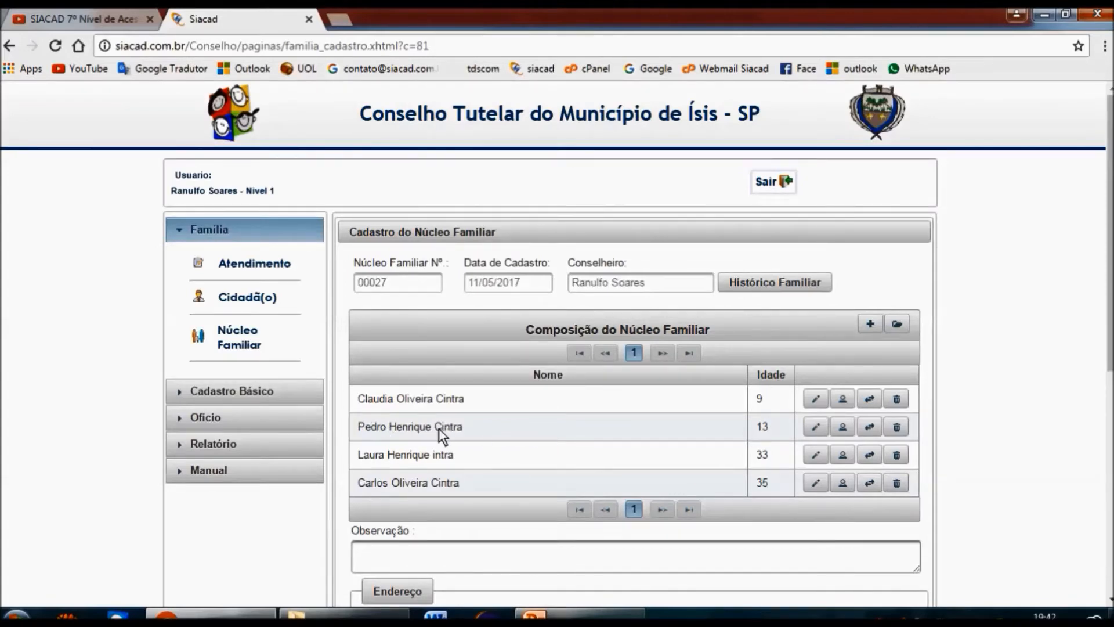
Open the 13-year-old member's relationships and set the 9-year-old's kinship to Irmã(o) consanguíneo and responsibility degree to Nenhum
{"action": "left_click", "coordinate": [813, 426]}
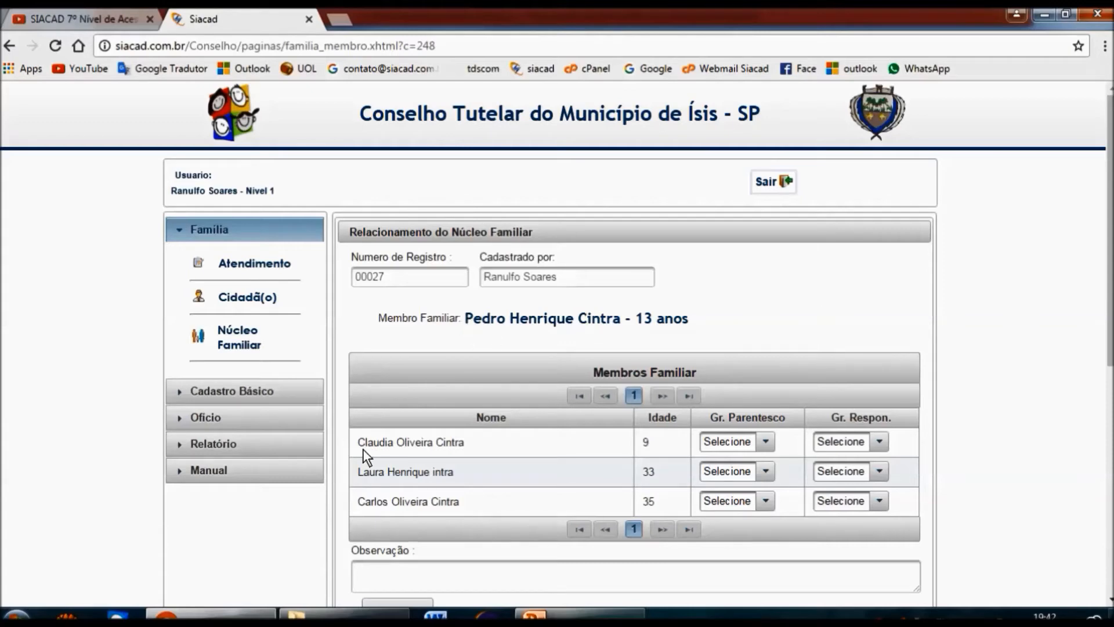
{"action": "left_click", "coordinate": [765, 441]}
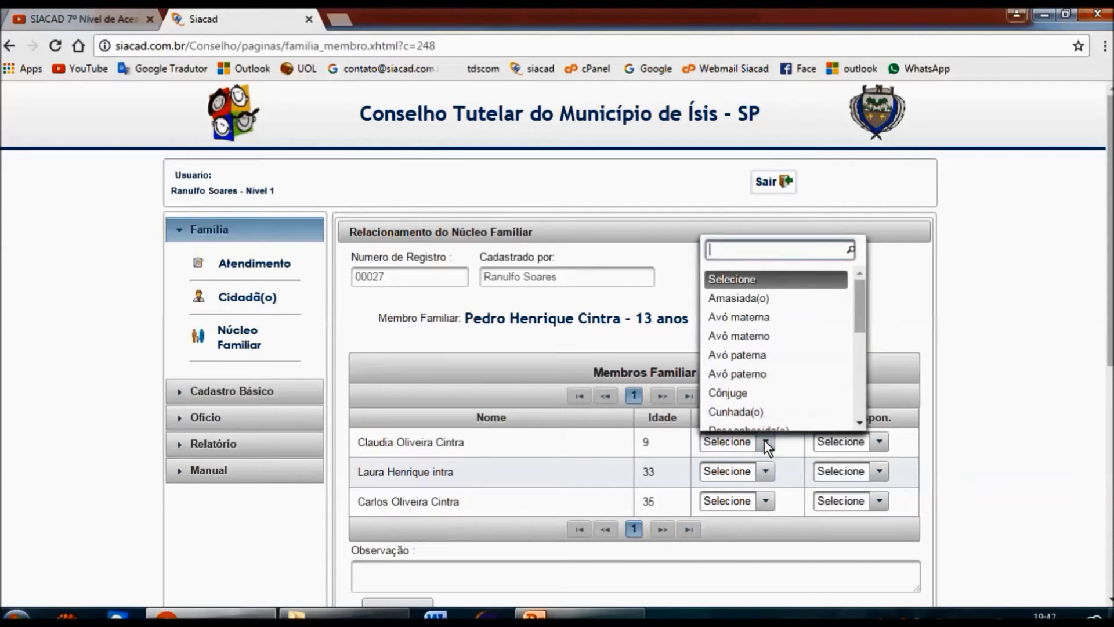
{"action": "left_click_drag", "start_coordinate": [861, 301], "coordinate": [861, 341]}
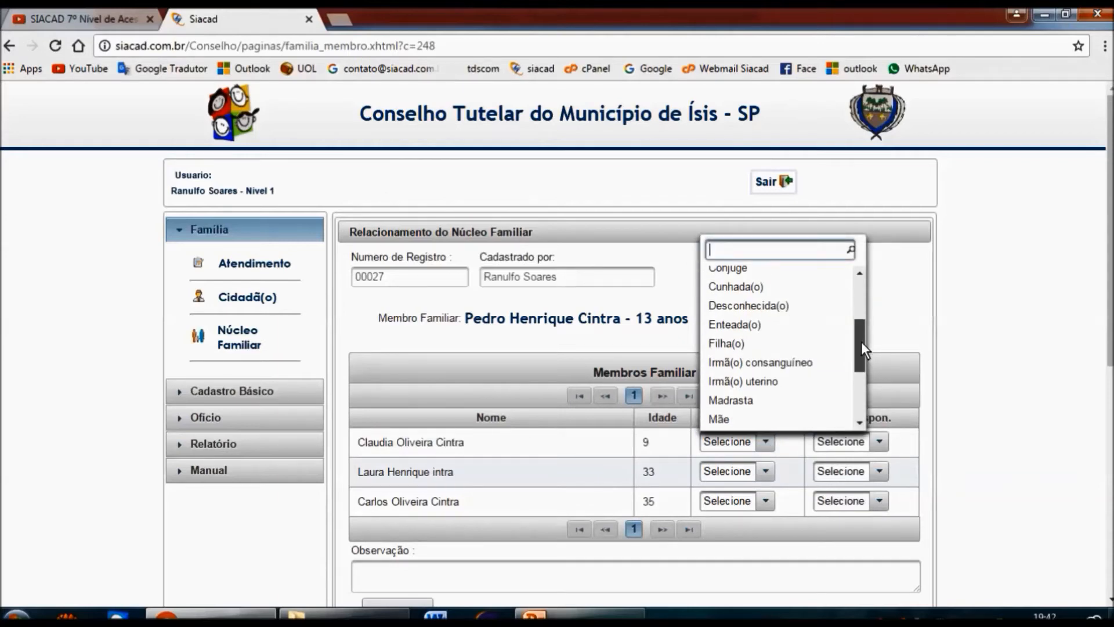
{"action": "left_click", "coordinate": [777, 362]}
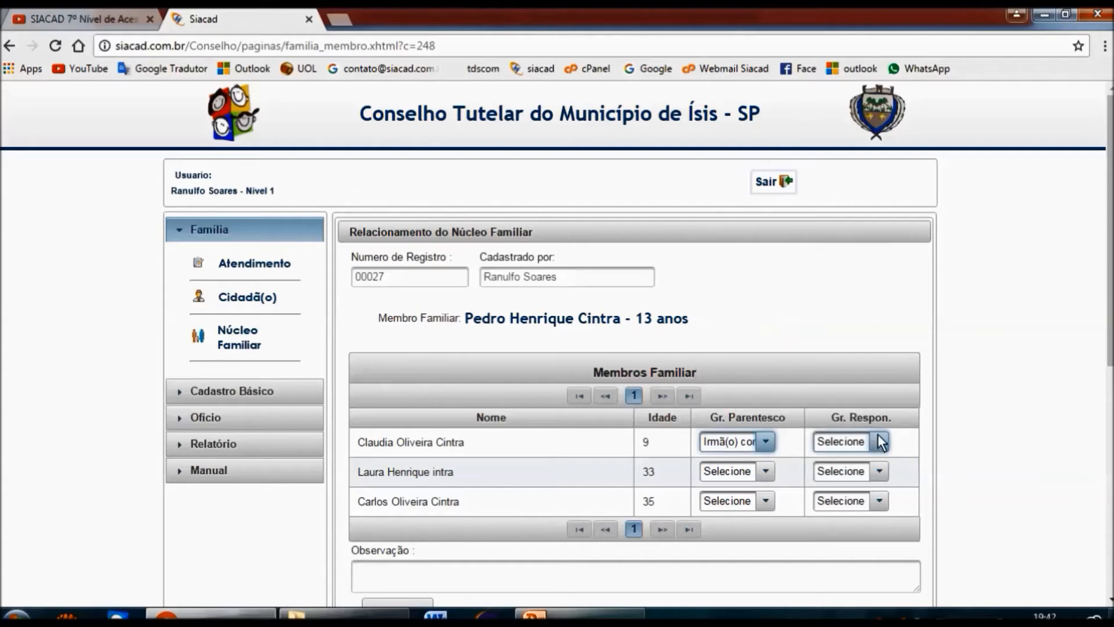
{"action": "left_click", "coordinate": [879, 443]}
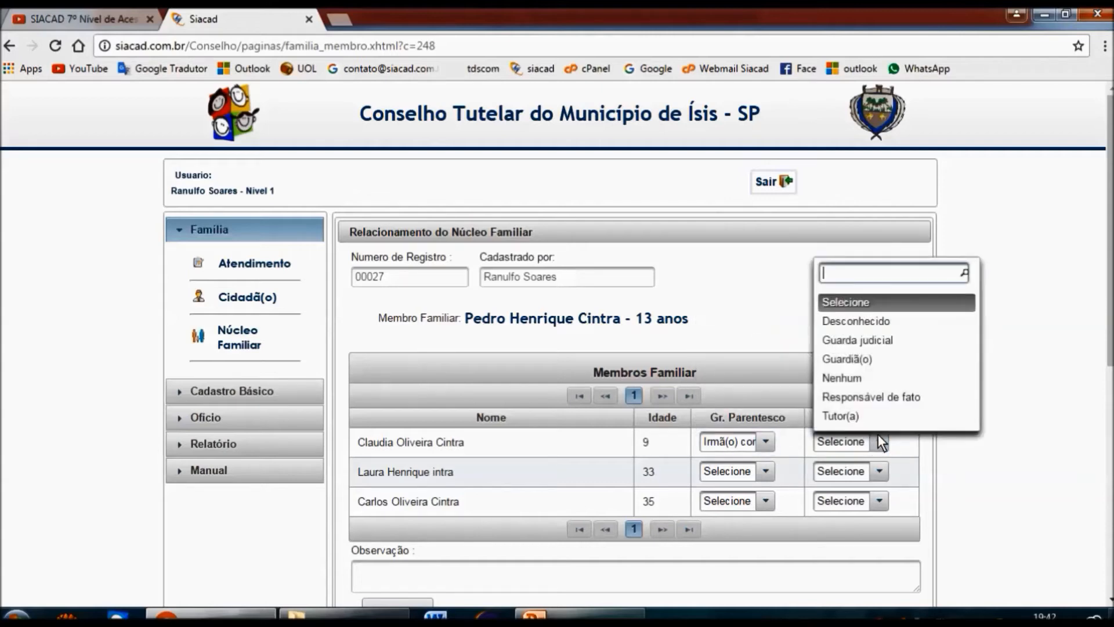
{"action": "left_click", "coordinate": [861, 377]}
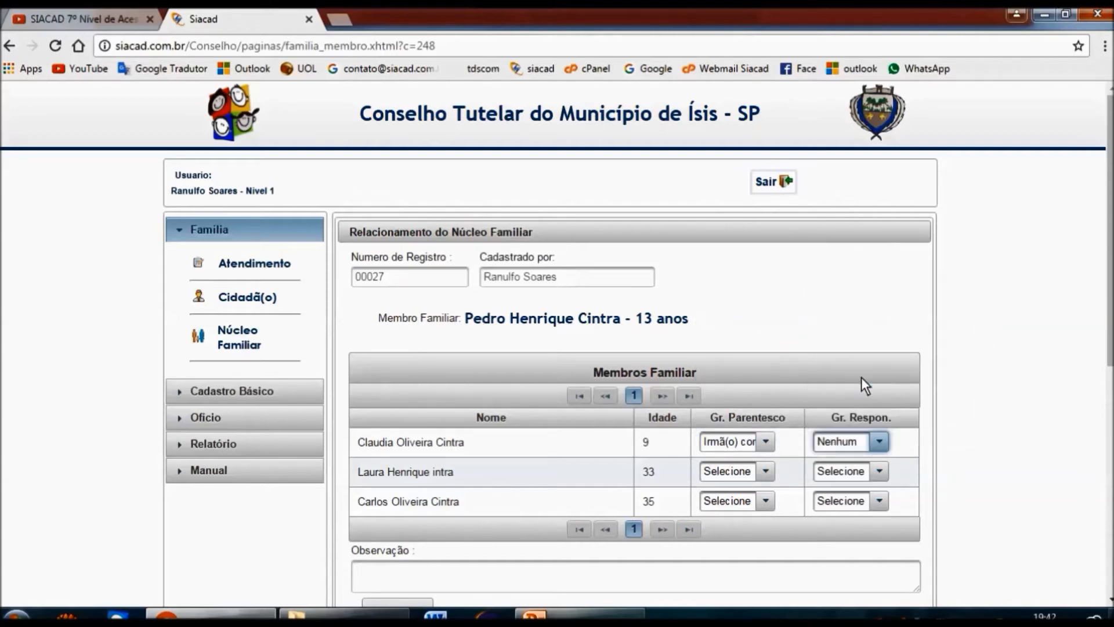
In the 13-year-old's relationships, set the 33-year-old member's kinship to Filha(o) and responsibility degree to Nenhum
{"action": "left_click", "coordinate": [365, 474]}
{"action": "left_click_drag", "start_coordinate": [446, 468], "coordinate": [475, 469]}
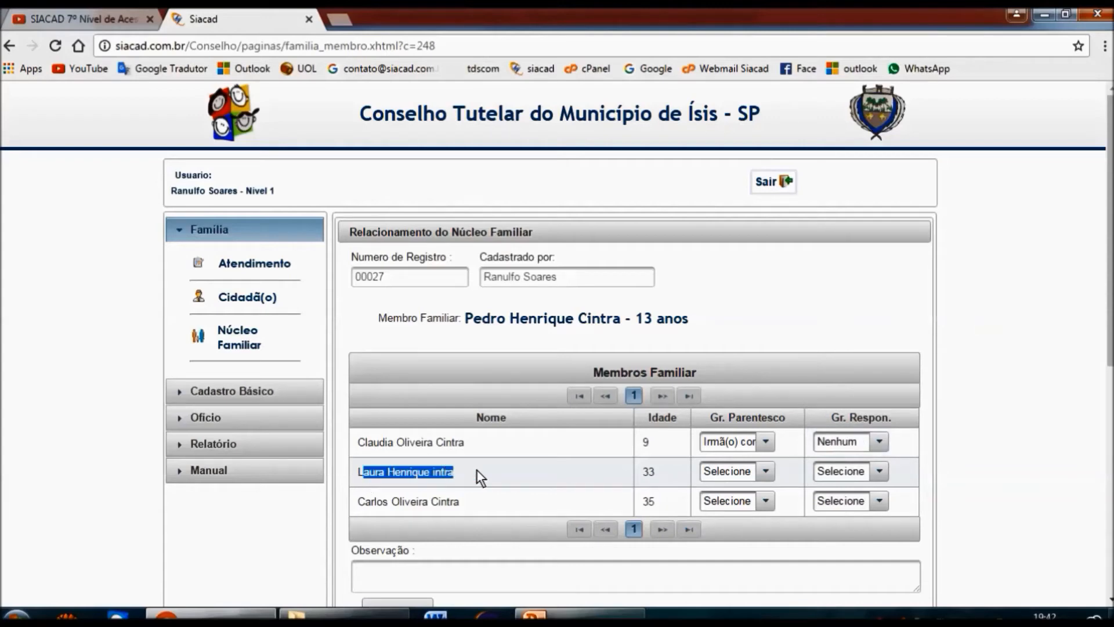
{"action": "left_click", "coordinate": [476, 469]}
{"action": "left_click", "coordinate": [765, 469]}
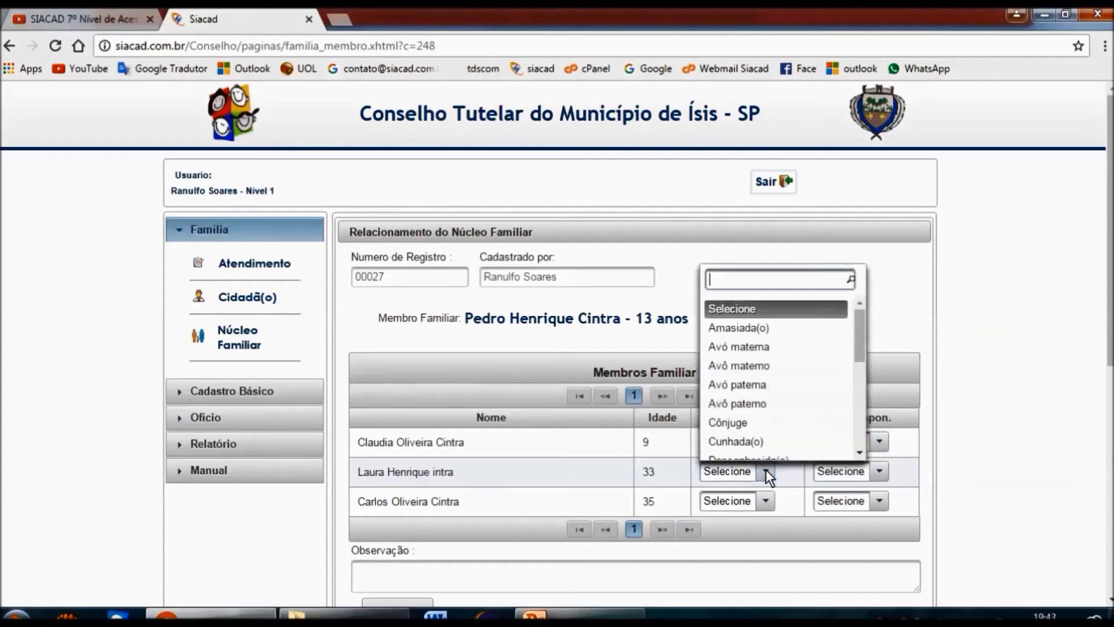
{"action": "left_click_drag", "start_coordinate": [862, 330], "coordinate": [856, 371]}
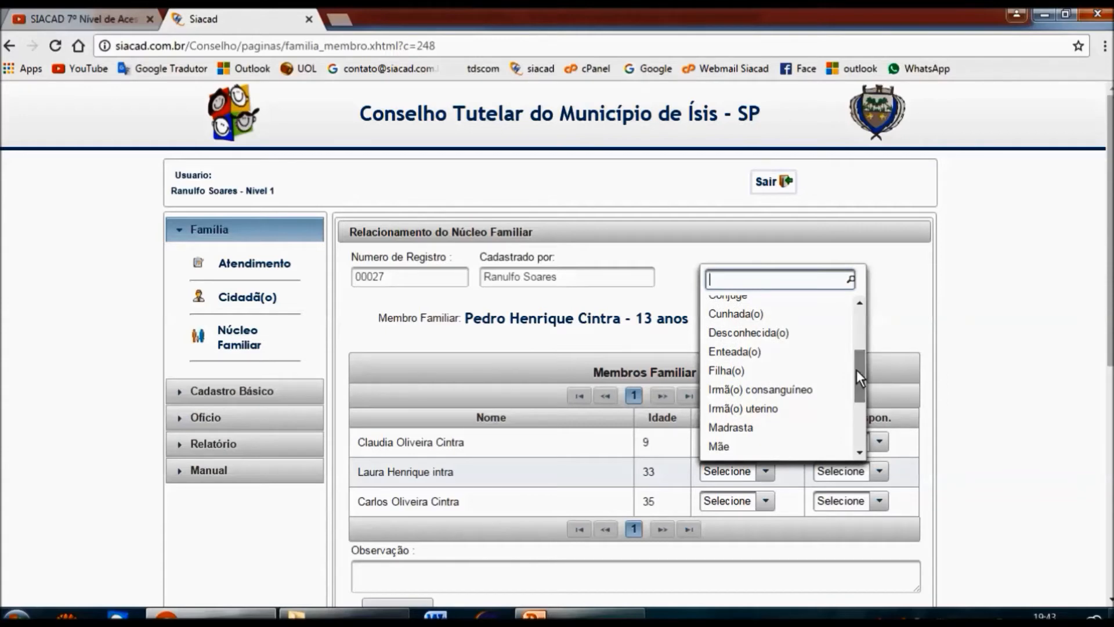
{"action": "left_click", "coordinate": [759, 371]}
{"action": "left_click", "coordinate": [876, 470]}
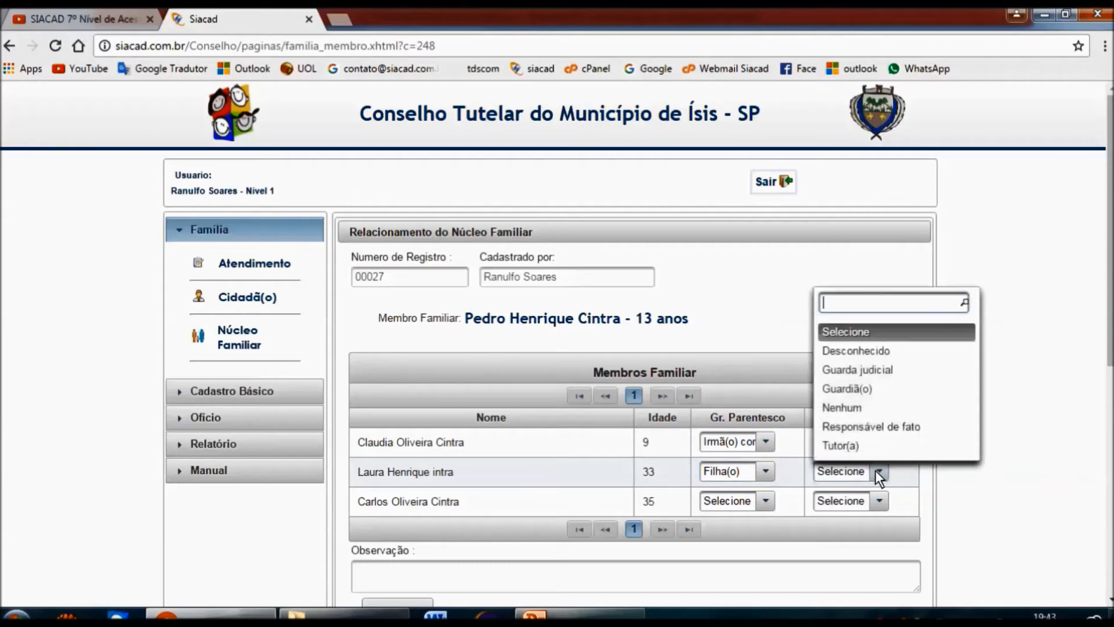
{"action": "left_click", "coordinate": [848, 407]}
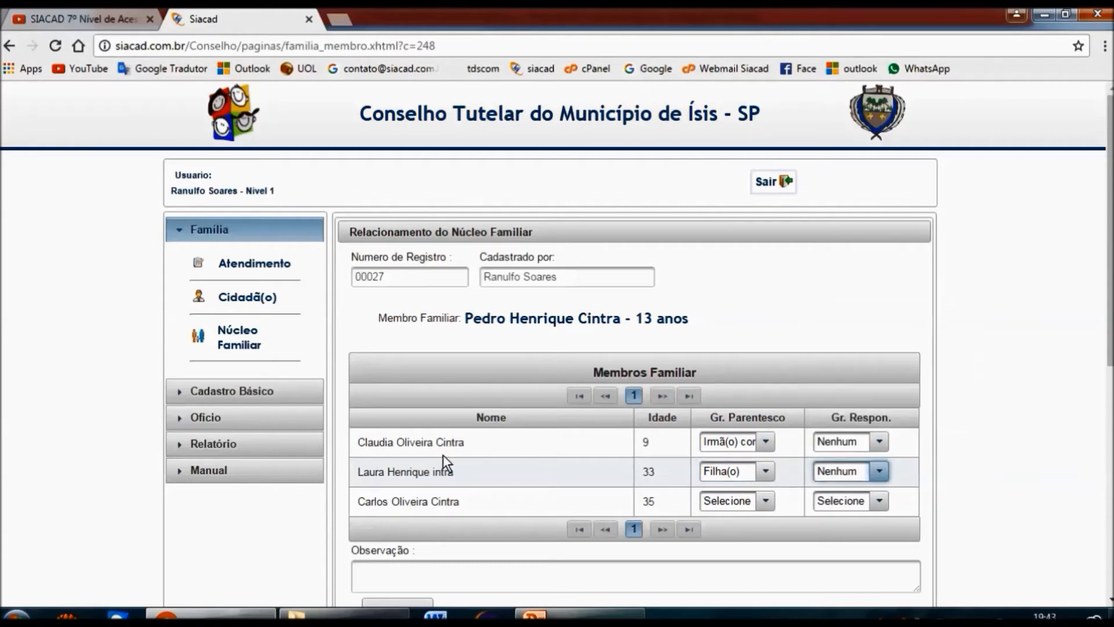
In the 13-year-old's relationships, set the 35-year-old member's kinship to Filha(o) and responsibility degree to Nenhum
{"action": "left_click_drag", "start_coordinate": [360, 505], "coordinate": [478, 507]}
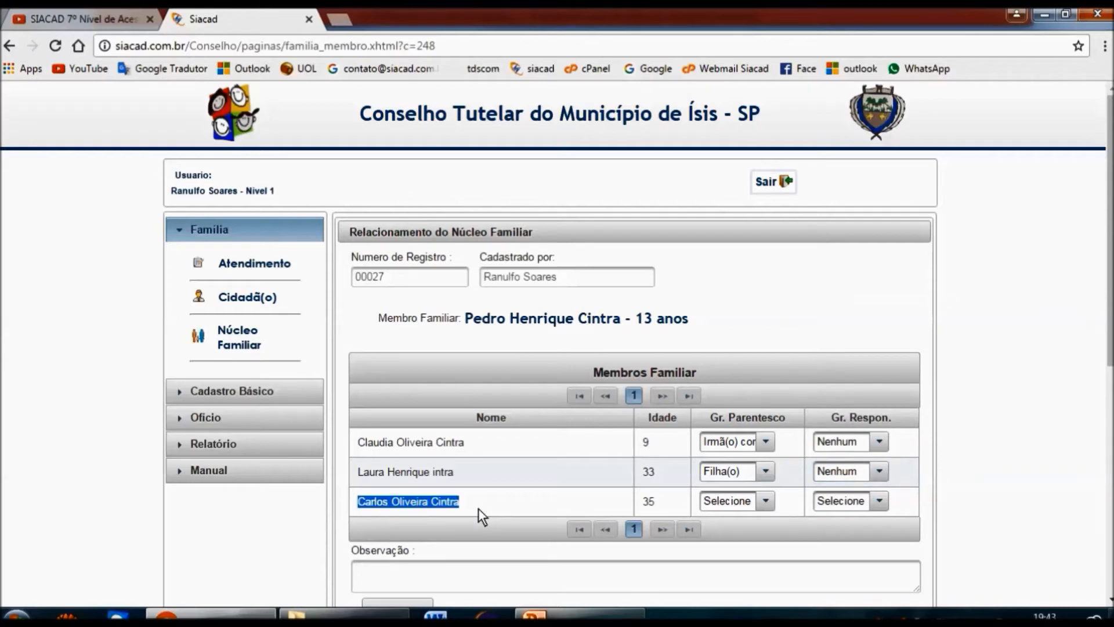
{"action": "left_click", "coordinate": [764, 500]}
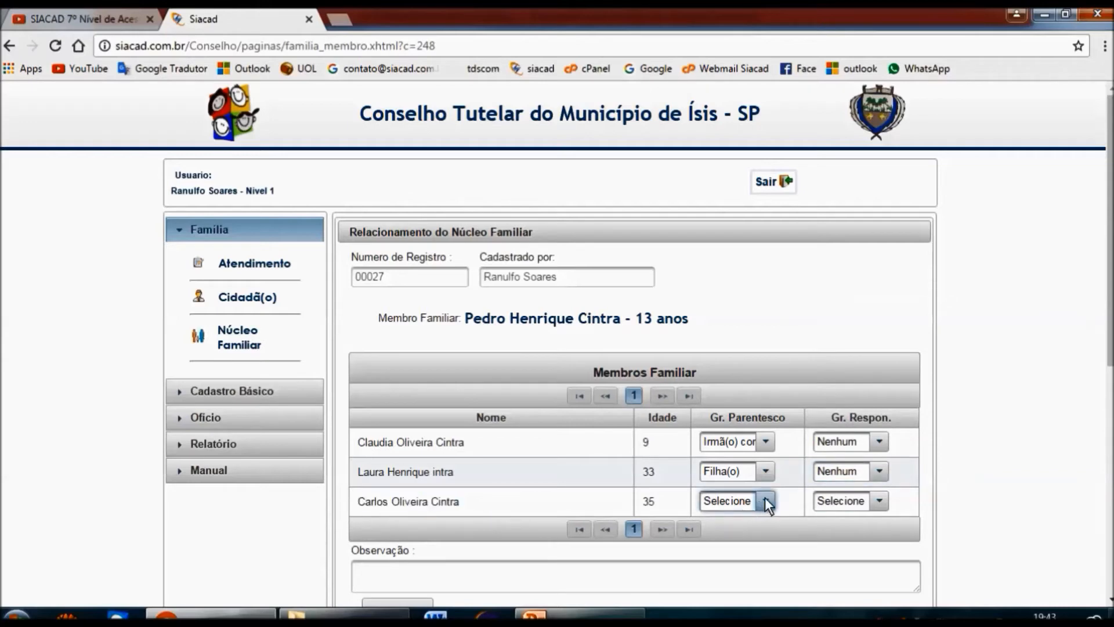
{"action": "left_click_drag", "start_coordinate": [855, 368], "coordinate": [865, 411]}
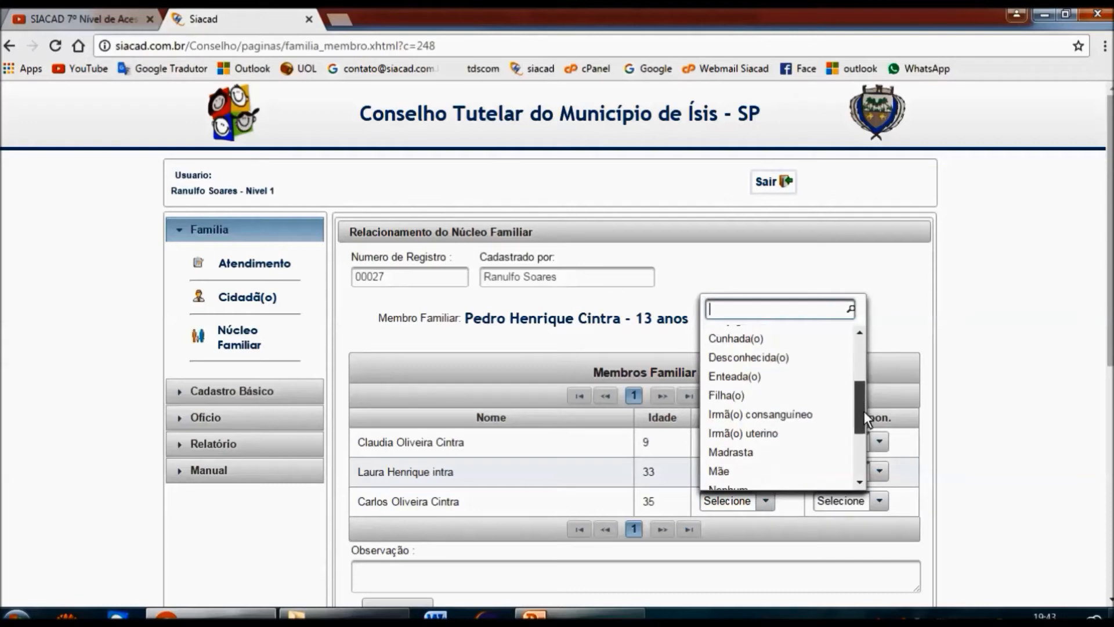
{"action": "left_click", "coordinate": [758, 395]}
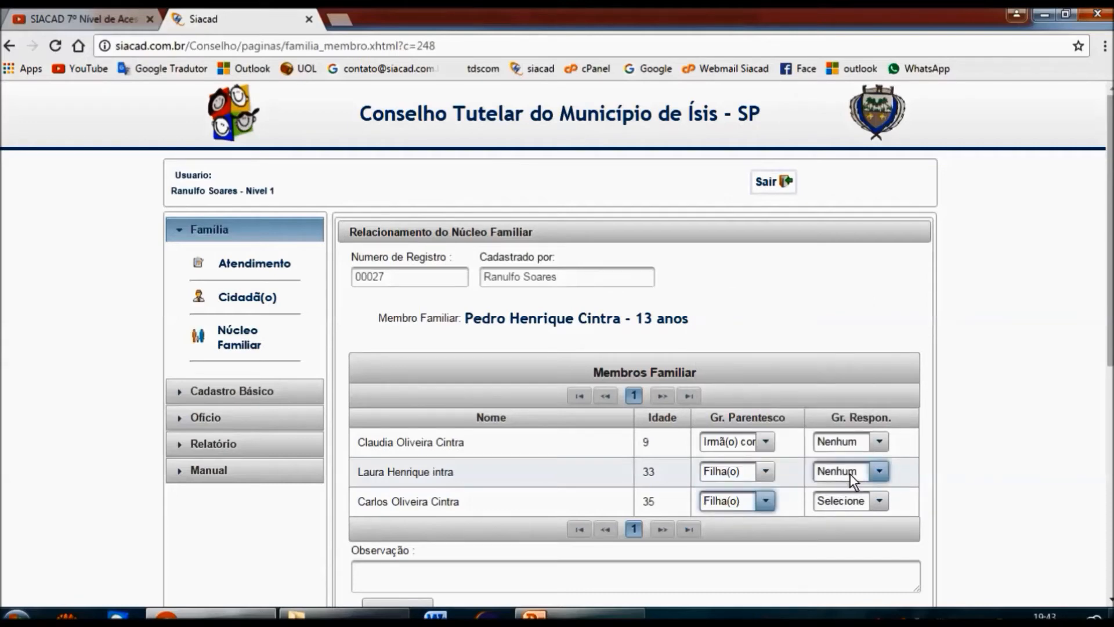
{"action": "left_click", "coordinate": [878, 501]}
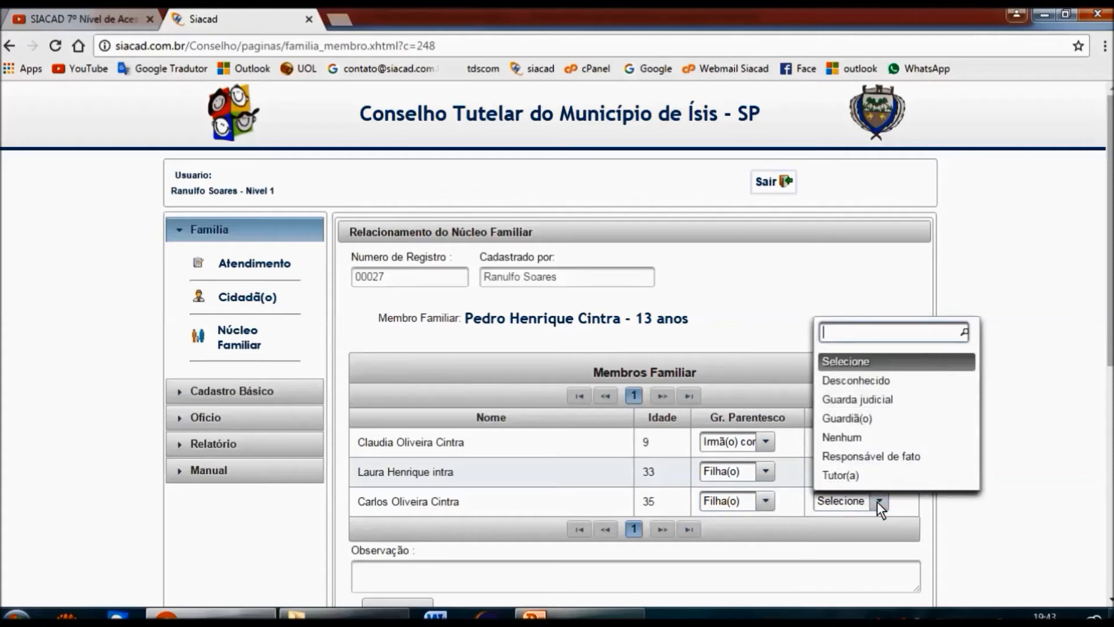
{"action": "left_click", "coordinate": [852, 439]}
Save the 13-year-old member's relationships and return to the family nucleus record
{"action": "scroll", "coordinate": [746, 332], "scroll_direction": "down", "scroll_amount": 7}
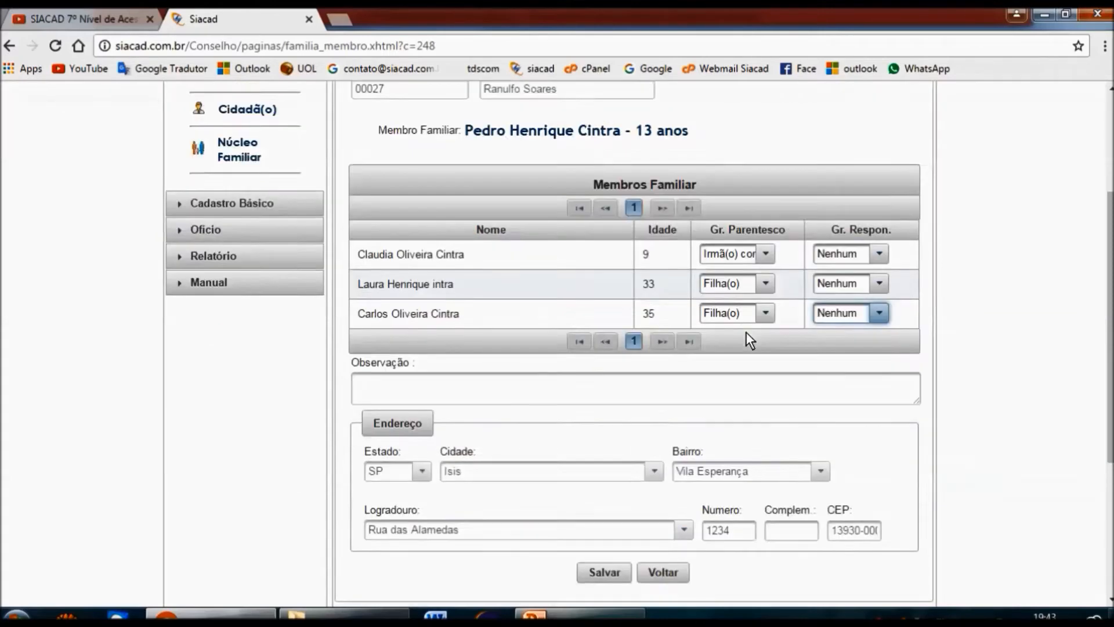
{"action": "left_click", "coordinate": [606, 348]}
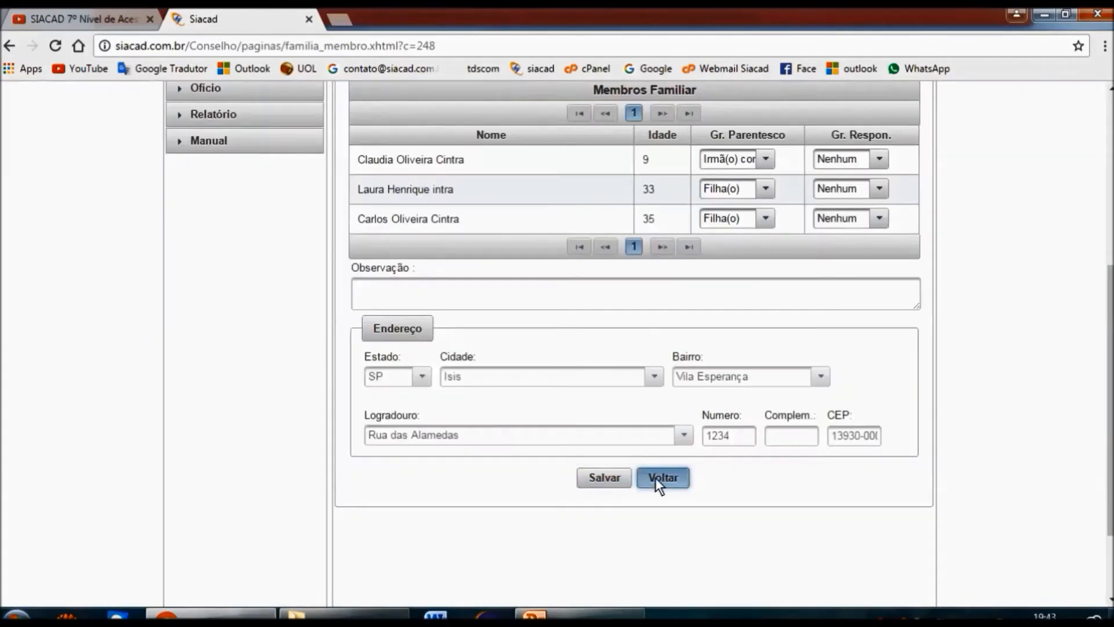
{"action": "left_click", "coordinate": [656, 478]}
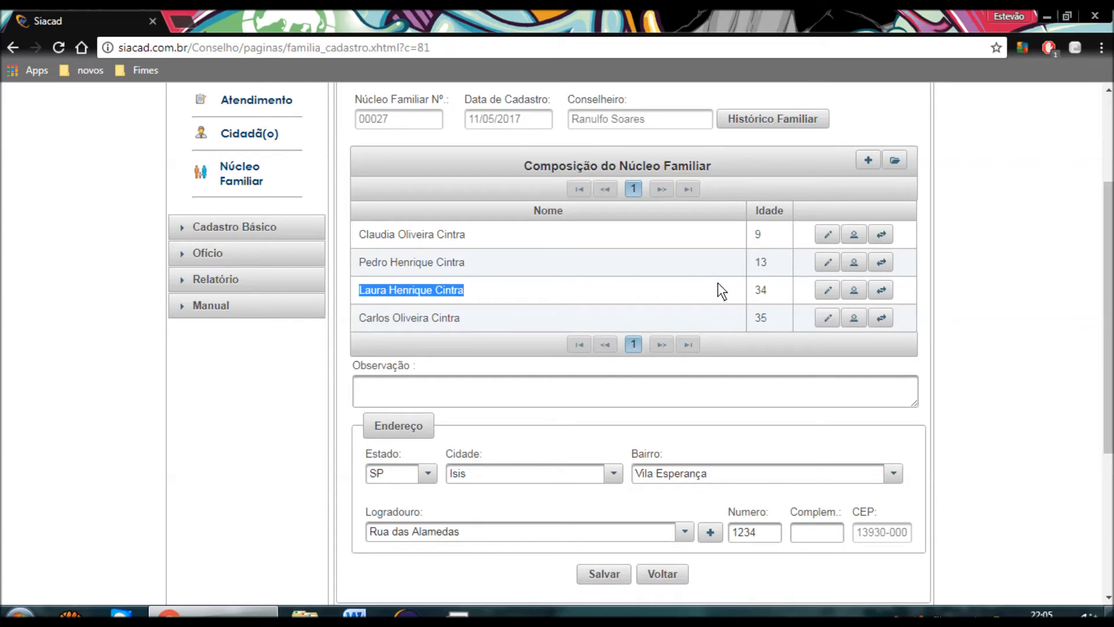
Open the 34-year-old member's relationships and set the 9-year-old's kinship to Mãe and responsibility degree to Guardiã(o)
{"action": "left_click", "coordinate": [827, 289]}
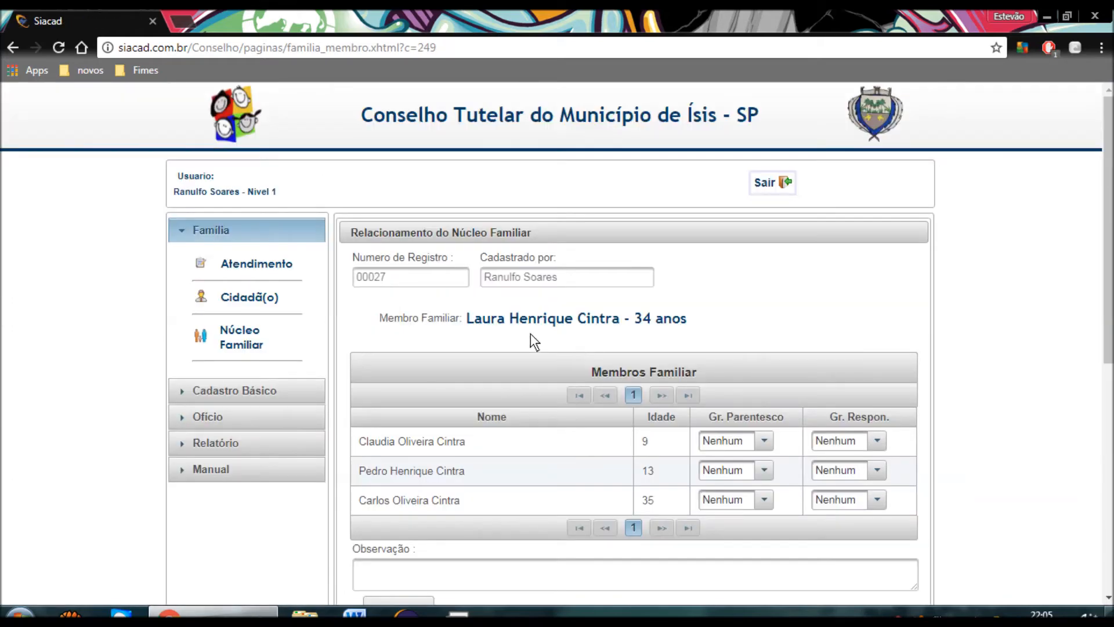
{"action": "left_click_drag", "start_coordinate": [468, 318], "coordinate": [621, 322]}
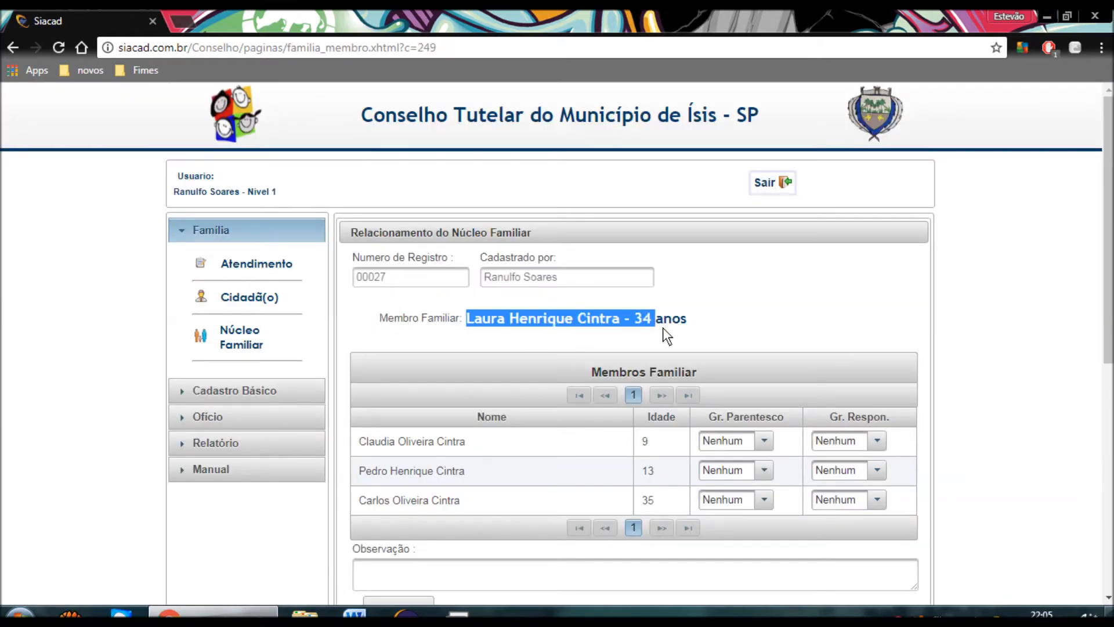
{"action": "left_click", "coordinate": [701, 331]}
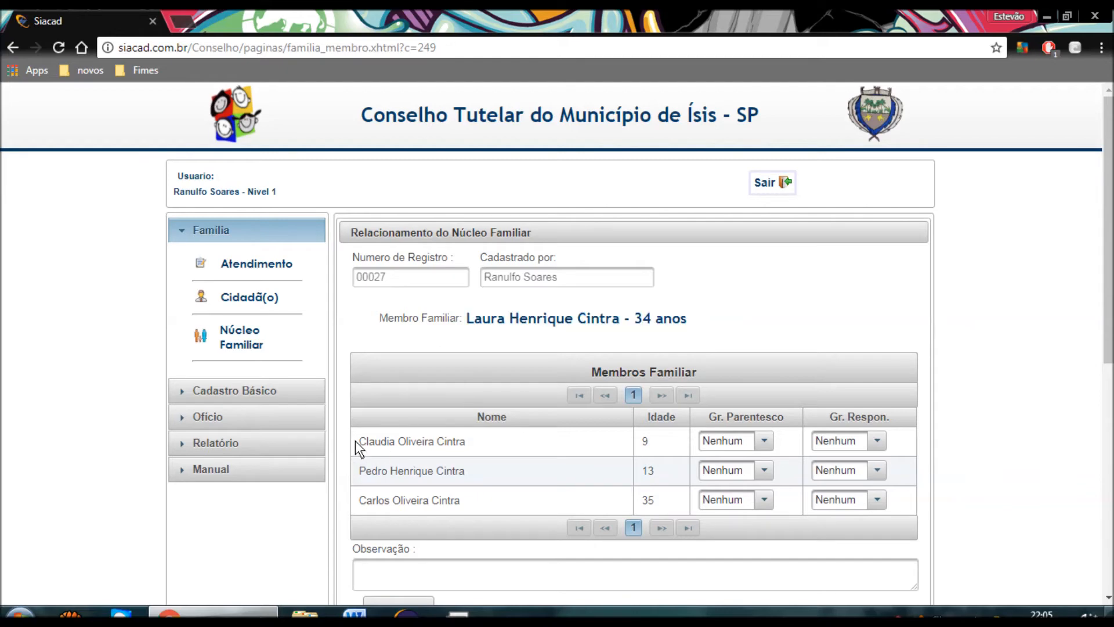
{"action": "left_click_drag", "start_coordinate": [360, 447], "coordinate": [504, 444]}
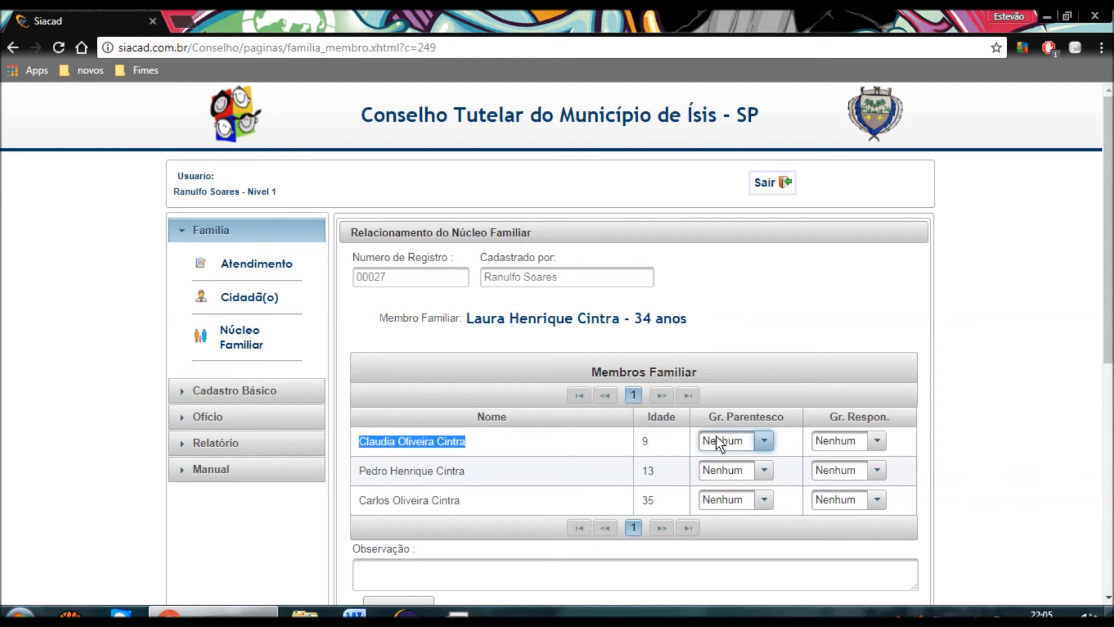
{"action": "left_click", "coordinate": [765, 440]}
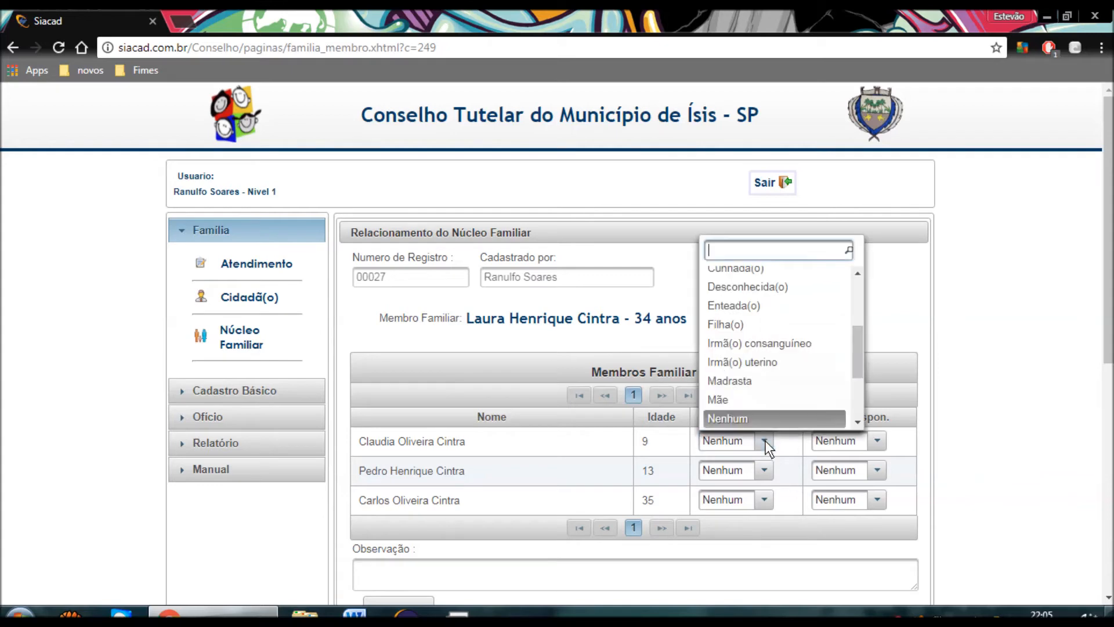
{"action": "left_click", "coordinate": [723, 398]}
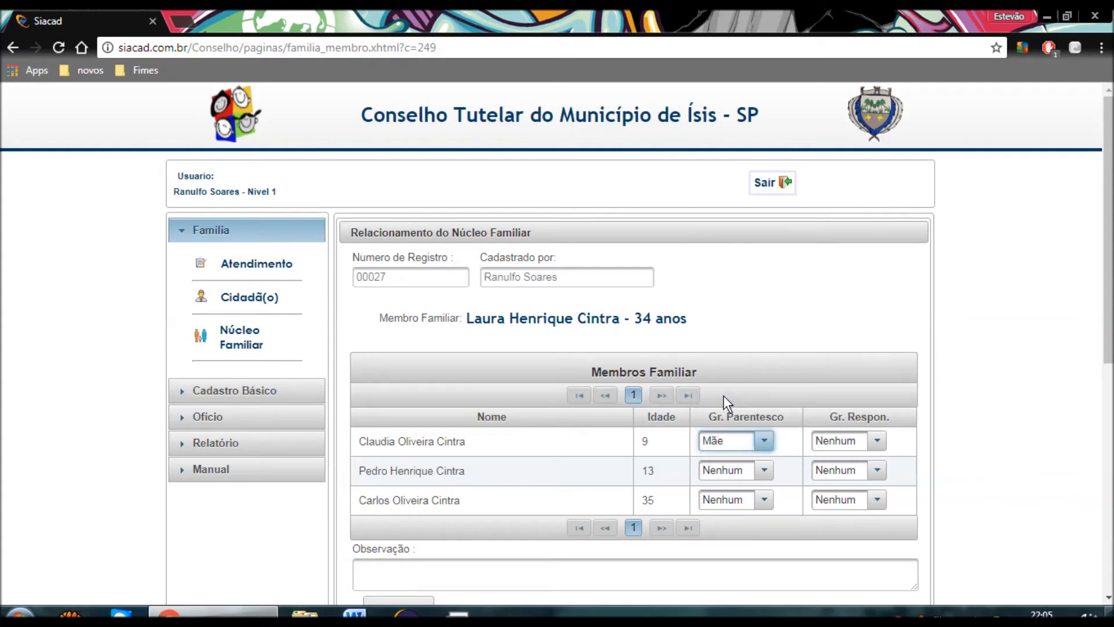
{"action": "left_click", "coordinate": [875, 438]}
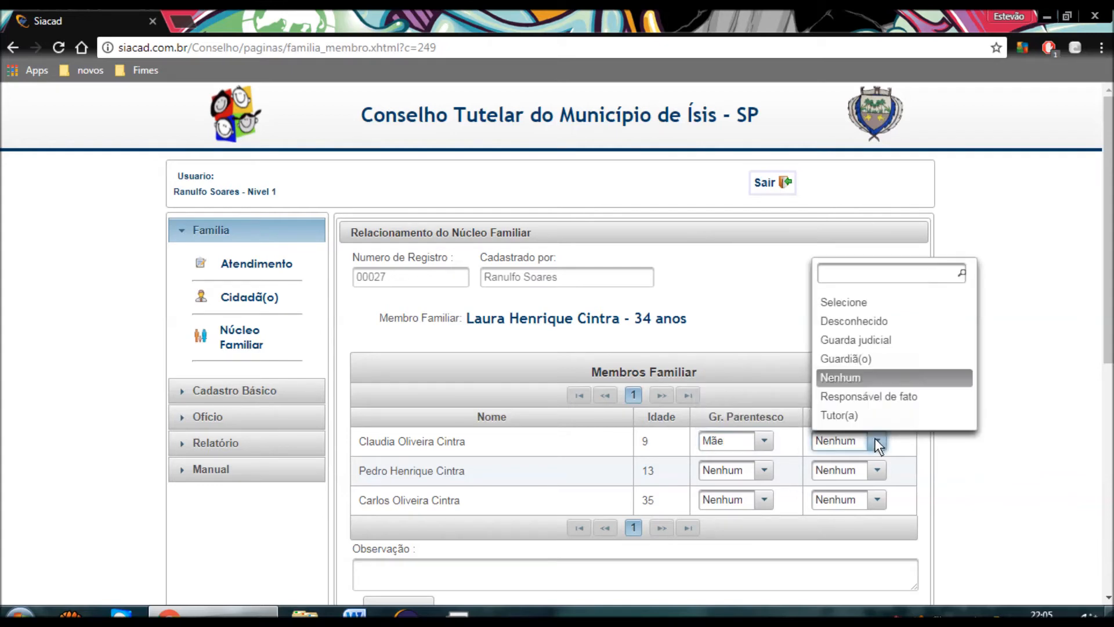
{"action": "left_click", "coordinate": [868, 357]}
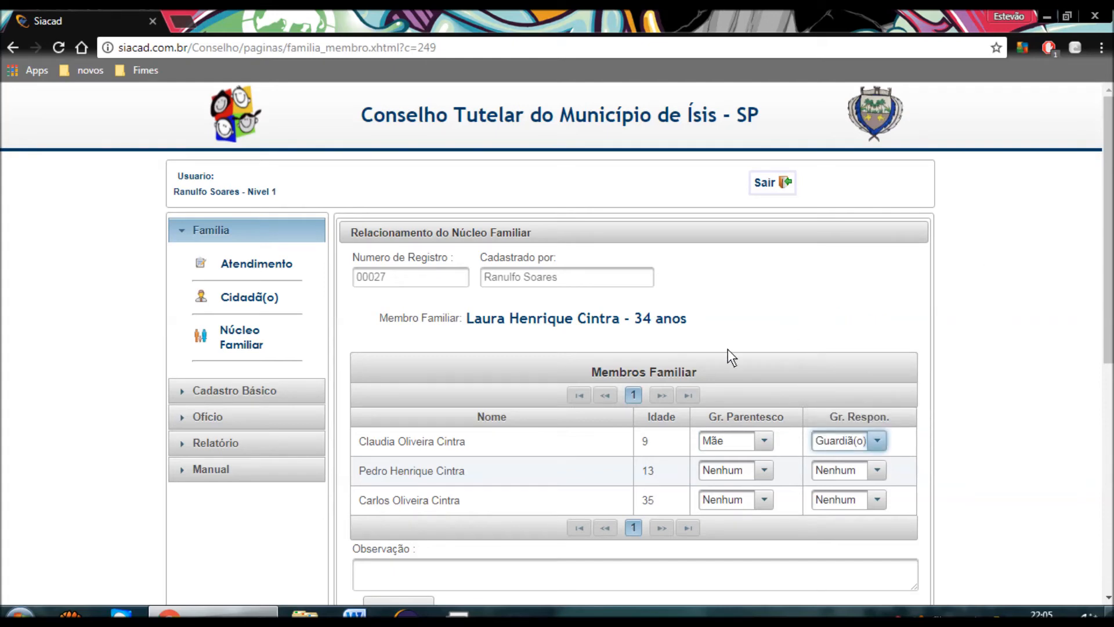
In the 34-year-old's relationships, set the 13-year-old member's kinship to Mãe and responsibility degree to Guardiã(o)
{"action": "scroll", "coordinate": [720, 349], "scroll_direction": "down", "scroll_amount": 1}
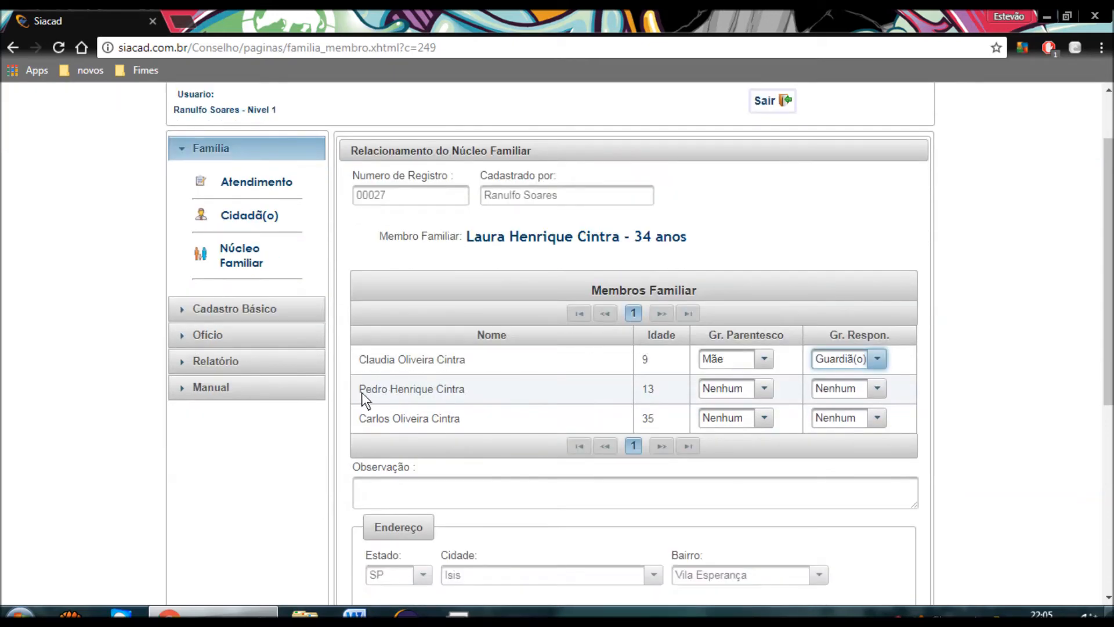
{"action": "left_click_drag", "start_coordinate": [362, 391], "coordinate": [475, 386]}
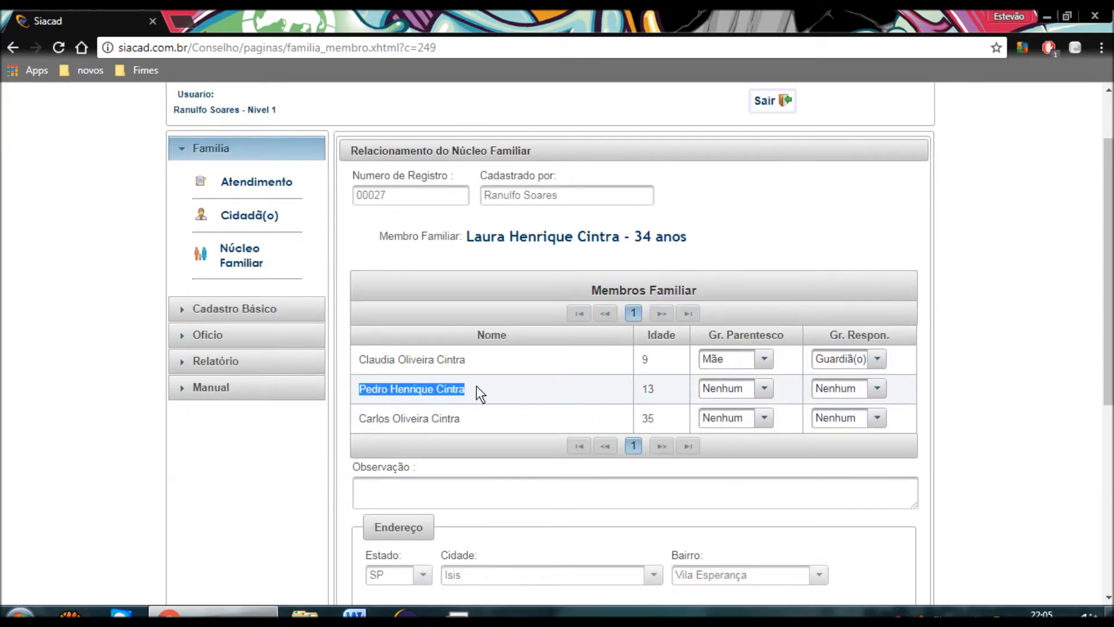
{"action": "left_click", "coordinate": [761, 388]}
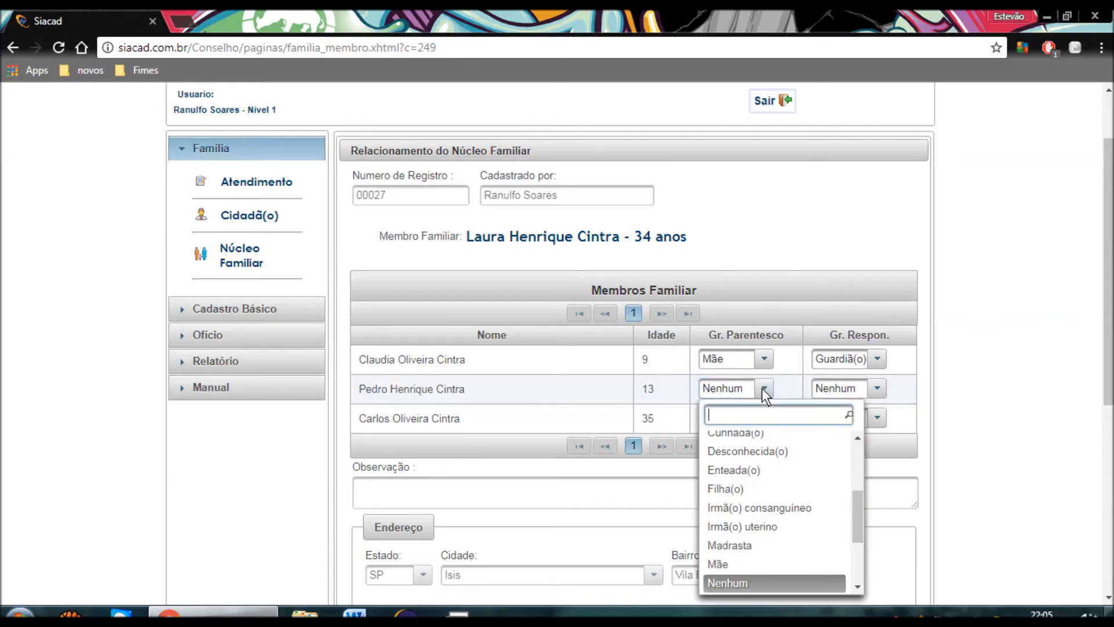
{"action": "left_click", "coordinate": [733, 563]}
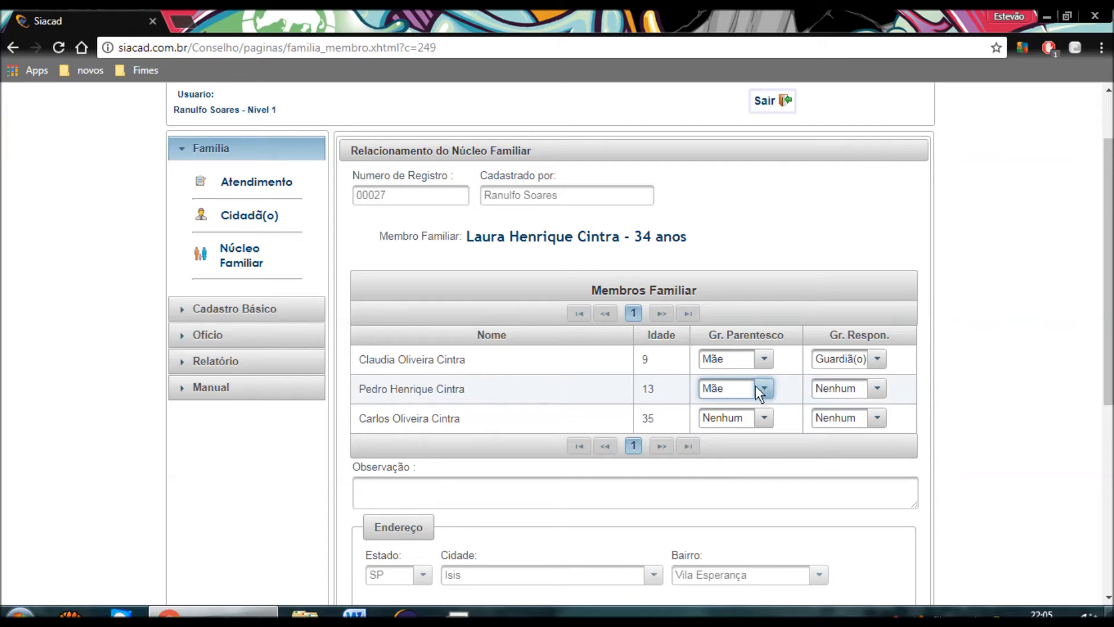
{"action": "left_click", "coordinate": [878, 388]}
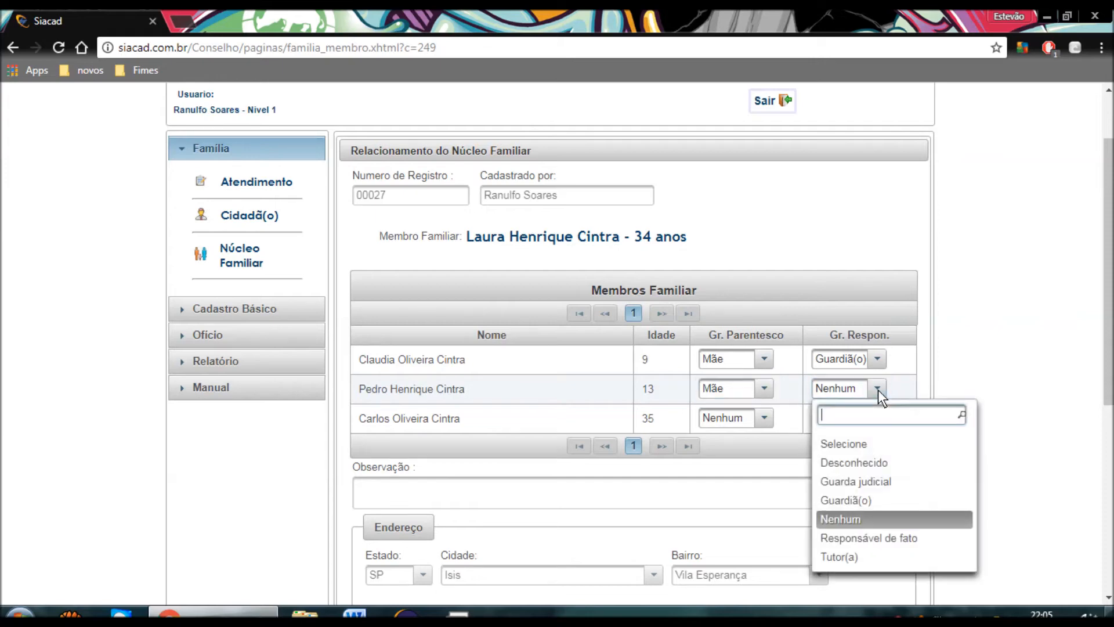
{"action": "left_click", "coordinate": [853, 499]}
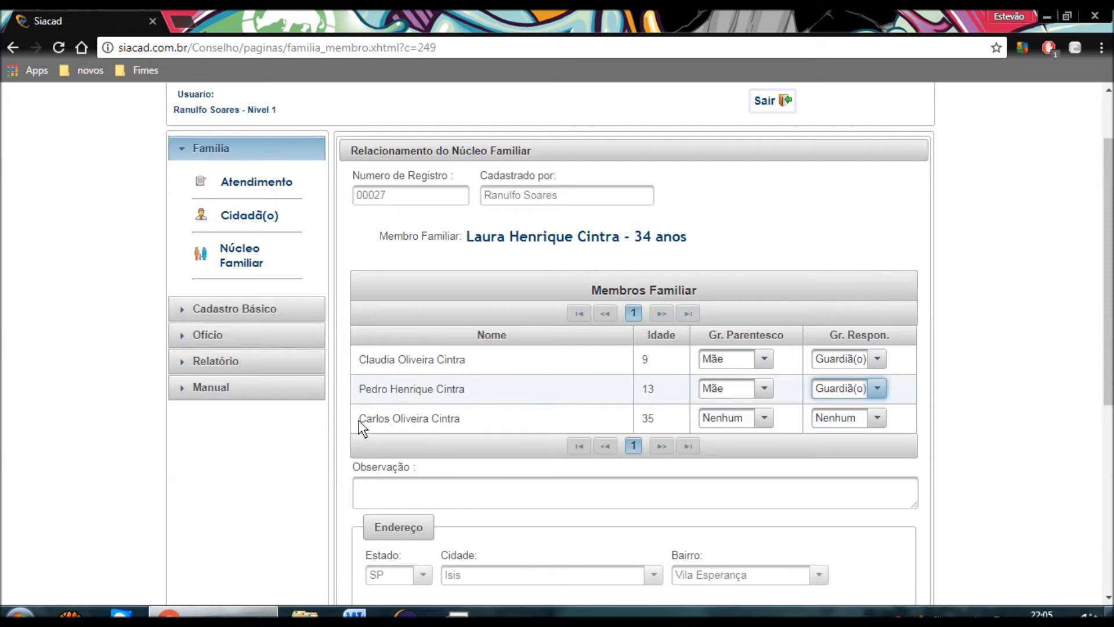
In the 34-year-old's relationships, set the 35-year-old member's kinship to Cônjuge
{"action": "left_click_drag", "start_coordinate": [359, 420], "coordinate": [468, 417]}
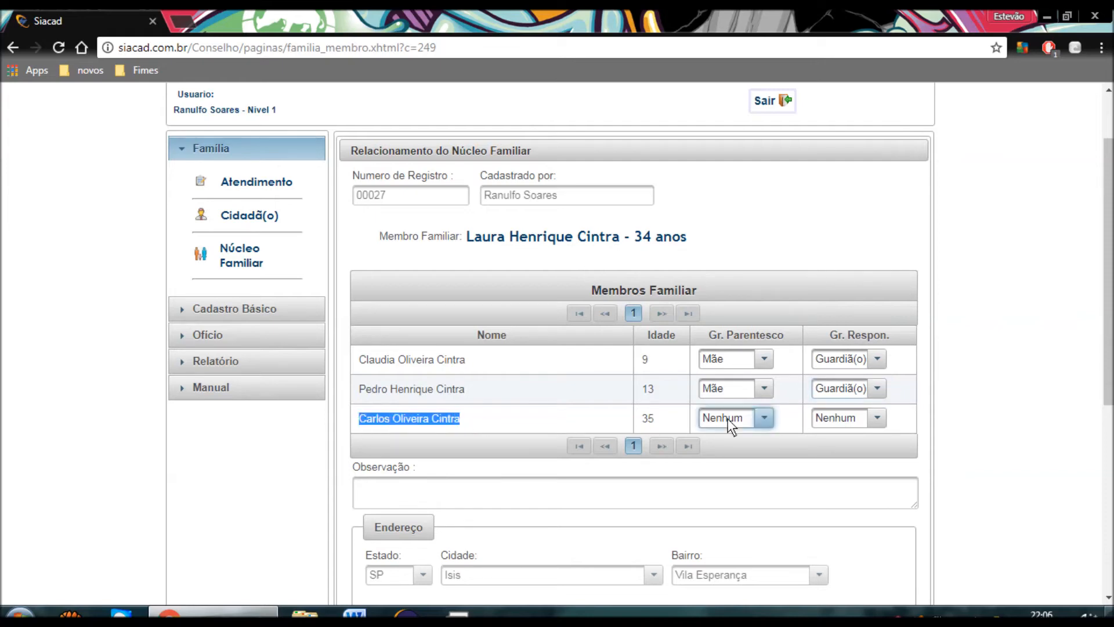
{"action": "left_click", "coordinate": [764, 415]}
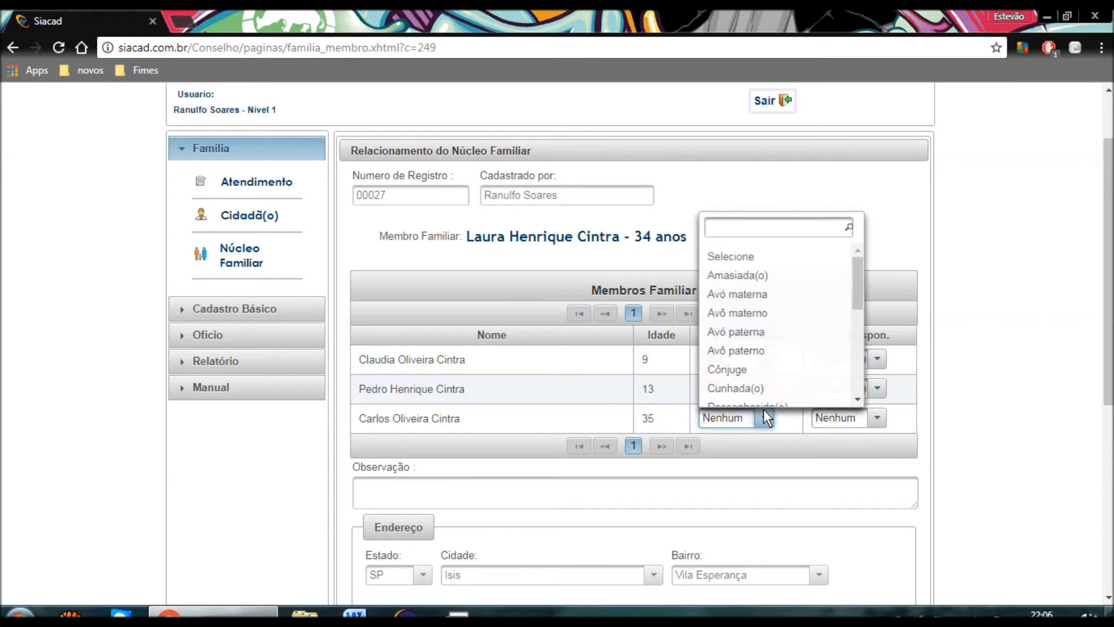
{"action": "mouse_move", "coordinate": [857, 326]}
{"action": "left_mouse_down"}
{"action": "mouse_move", "coordinate": [861, 346]}
{"action": "mouse_move", "coordinate": [858, 305]}
{"action": "left_mouse_up"}
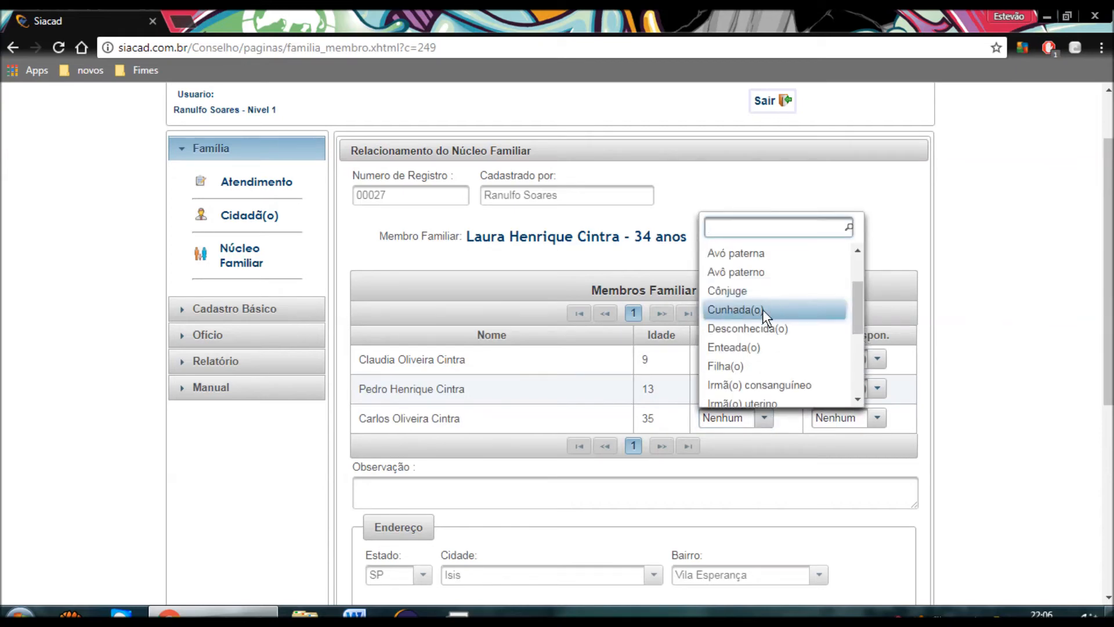
{"action": "left_click", "coordinate": [747, 291]}
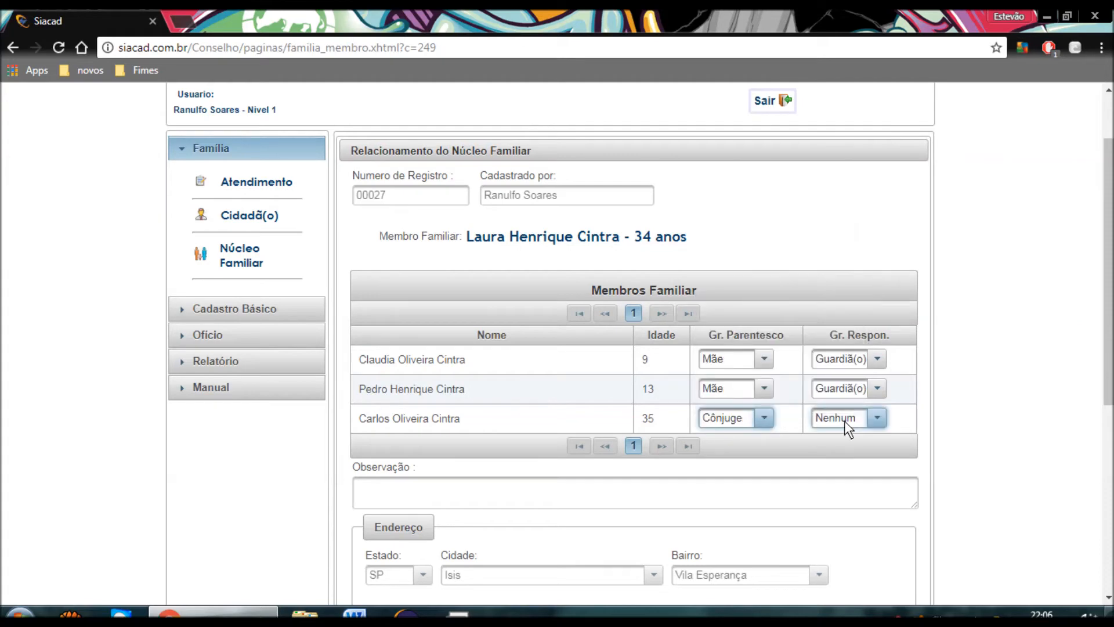
Save the 34-year-old member's relationships and return to the family nucleus record
{"action": "scroll", "coordinate": [539, 383], "scroll_direction": "down", "scroll_amount": 4}
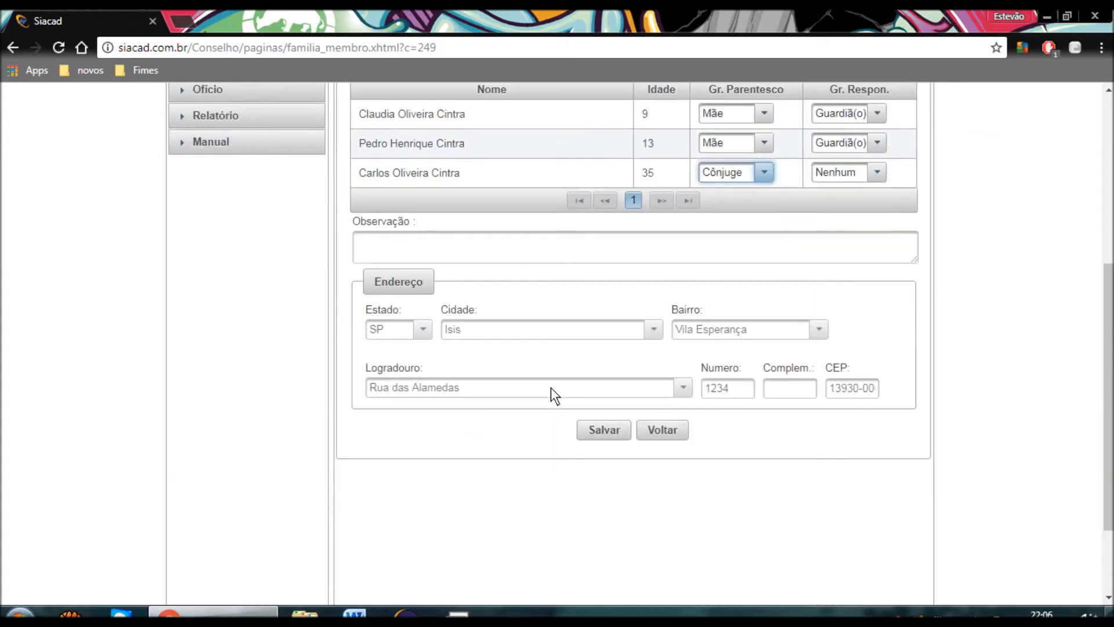
{"action": "left_click", "coordinate": [596, 426]}
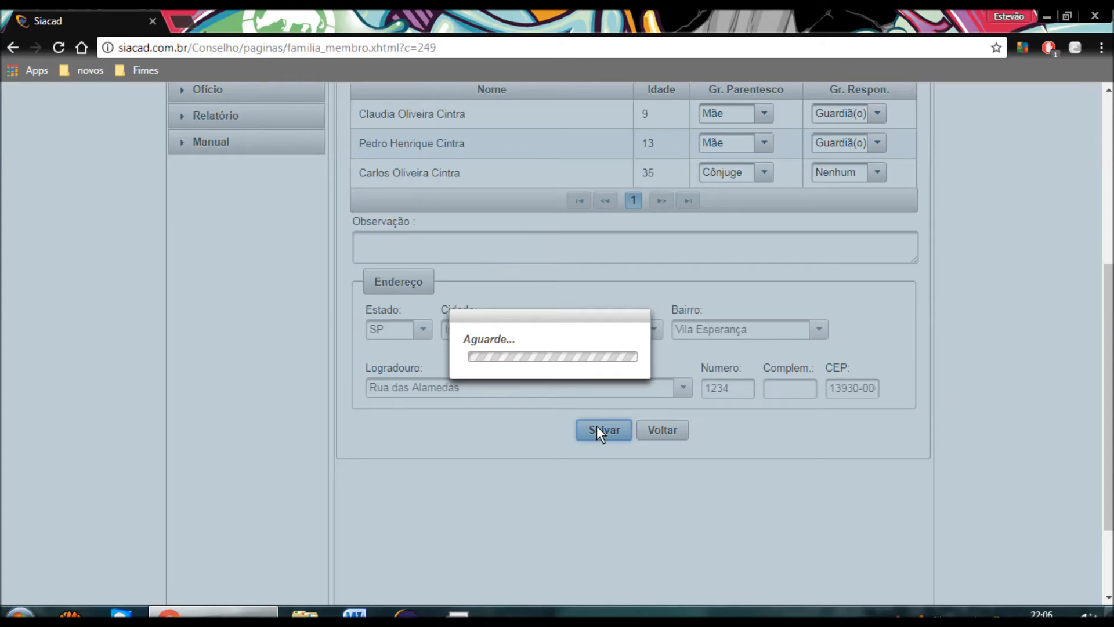
{"action": "scroll", "coordinate": [624, 382], "scroll_direction": "down", "scroll_amount": 7}
{"action": "left_click", "coordinate": [668, 391]}
Open the 35-year-old member's relationships and set the 9-year-old's kinship to Pai and responsibility degree to Guardiã(o)
{"action": "scroll", "coordinate": [545, 305], "scroll_direction": "down", "scroll_amount": 2}
{"action": "scroll", "coordinate": [544, 305], "scroll_direction": "down", "scroll_amount": 1}
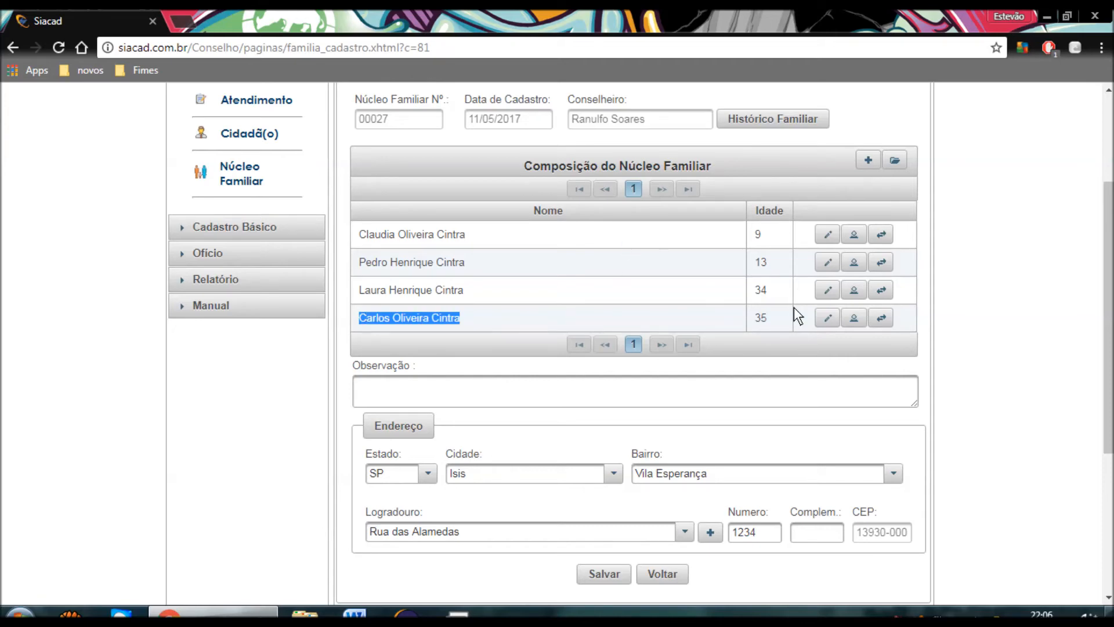
{"action": "left_click", "coordinate": [826, 317]}
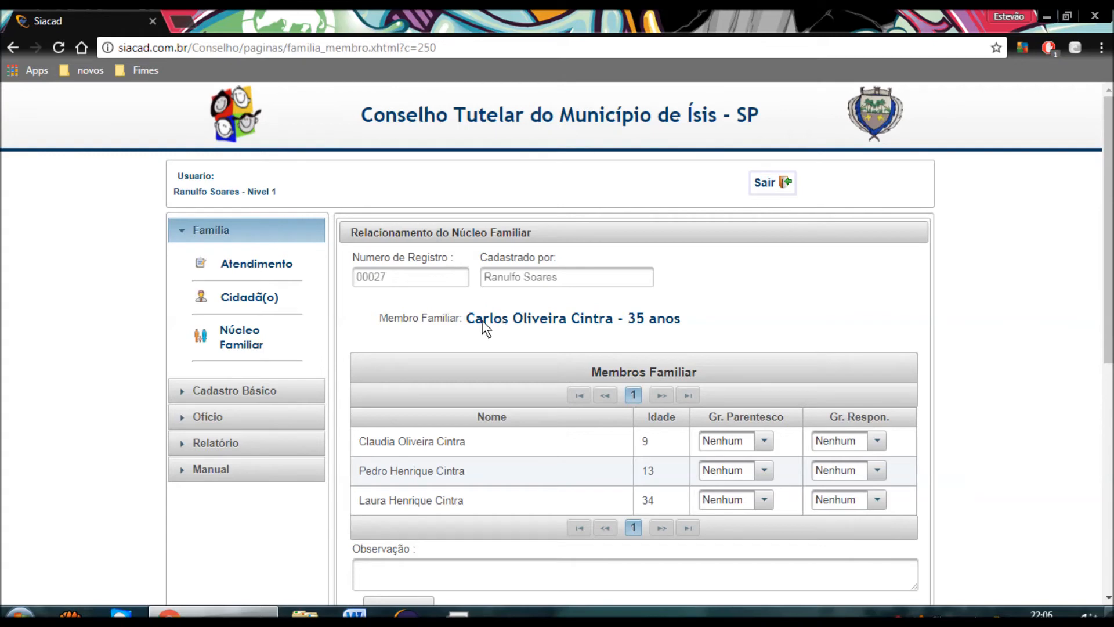
{"action": "left_click_drag", "start_coordinate": [469, 319], "coordinate": [601, 315]}
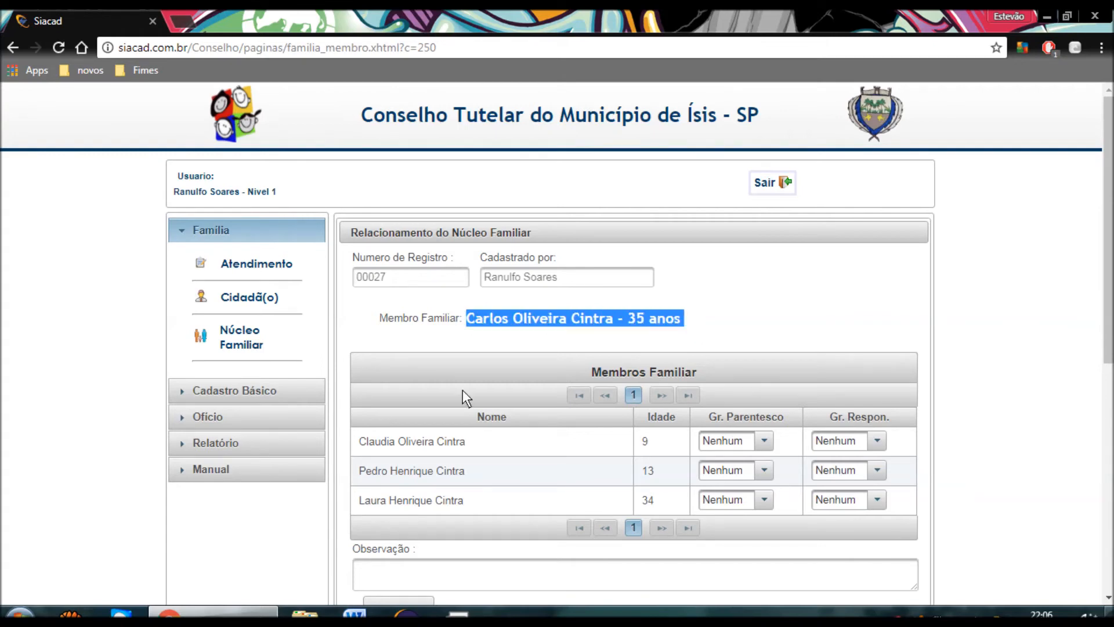
{"action": "left_click", "coordinate": [466, 442]}
{"action": "left_click_drag", "start_coordinate": [361, 441], "coordinate": [478, 440]}
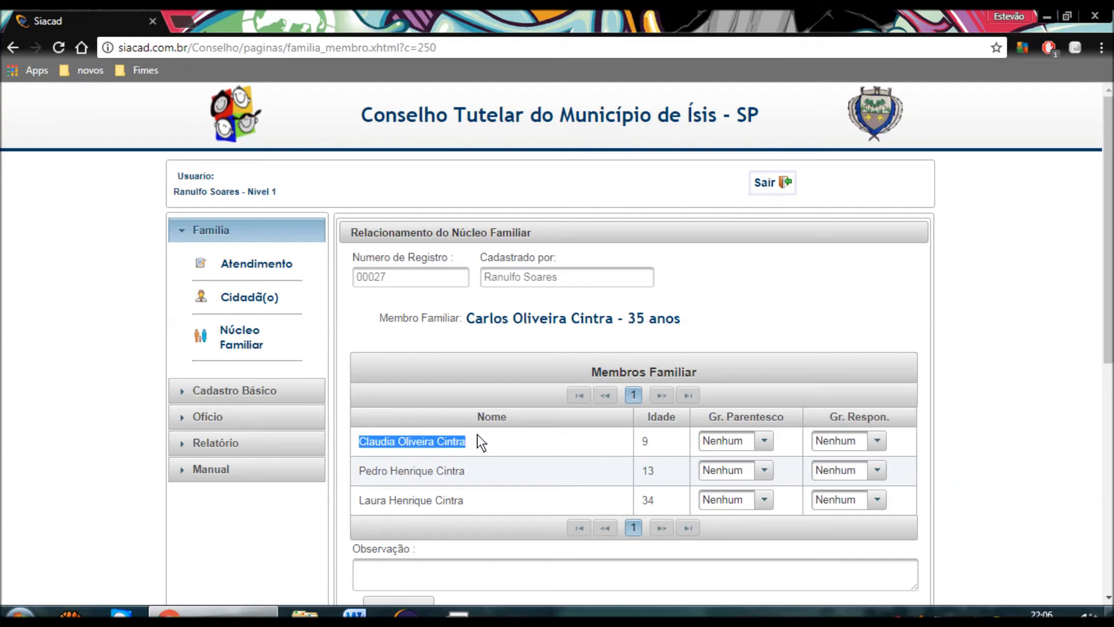
{"action": "left_click", "coordinate": [762, 442]}
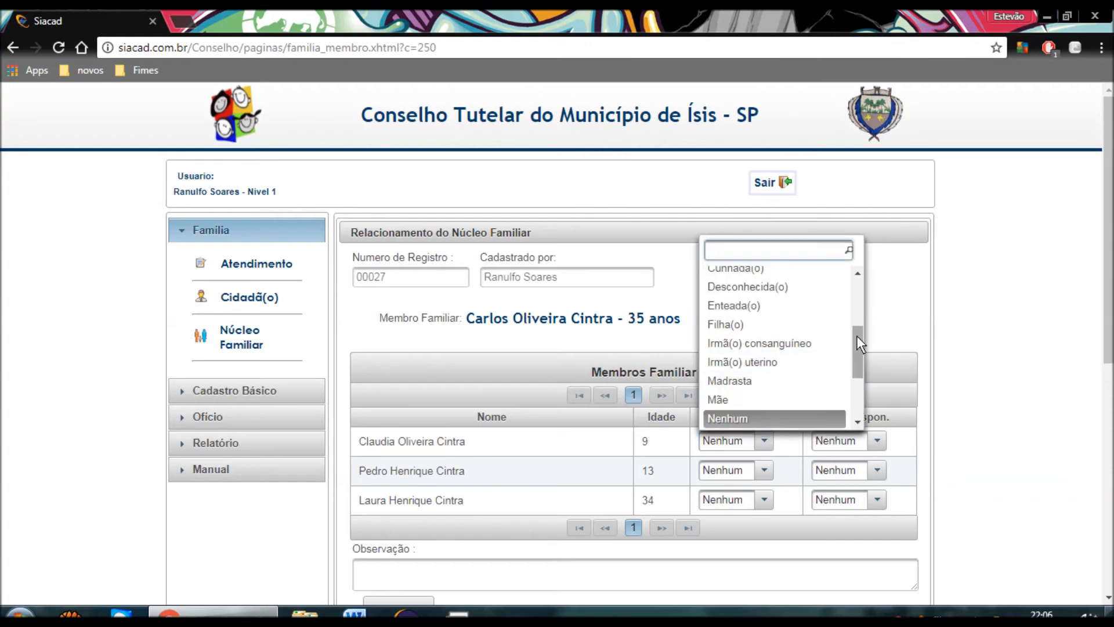
{"action": "left_click_drag", "start_coordinate": [857, 336], "coordinate": [864, 403]}
{"action": "left_click", "coordinate": [711, 357]}
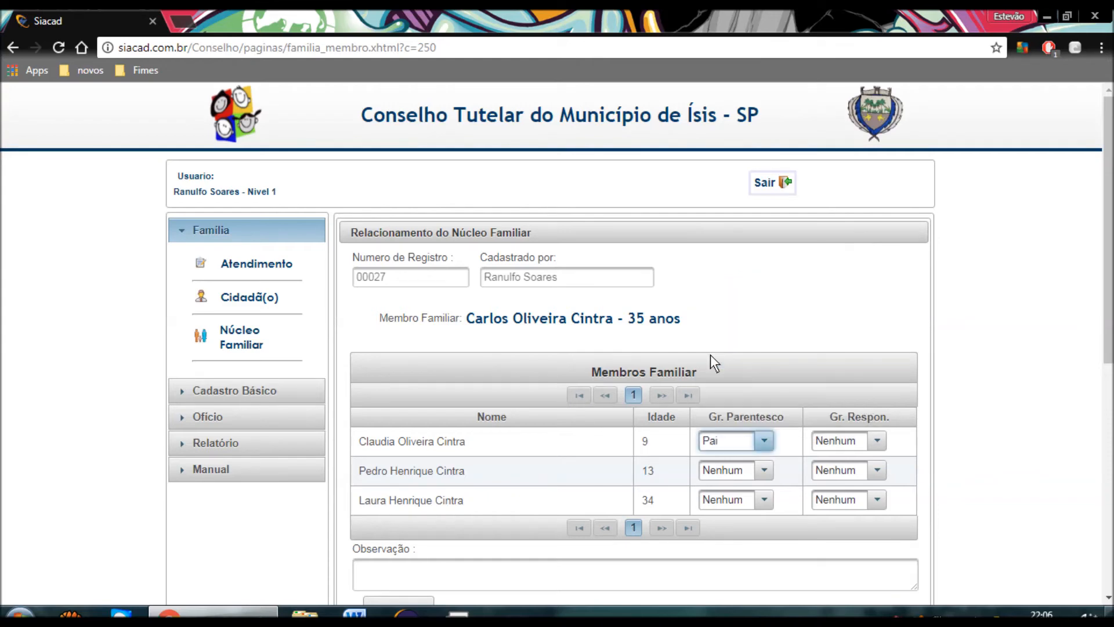
{"action": "left_click", "coordinate": [880, 439]}
{"action": "left_click", "coordinate": [861, 355]}
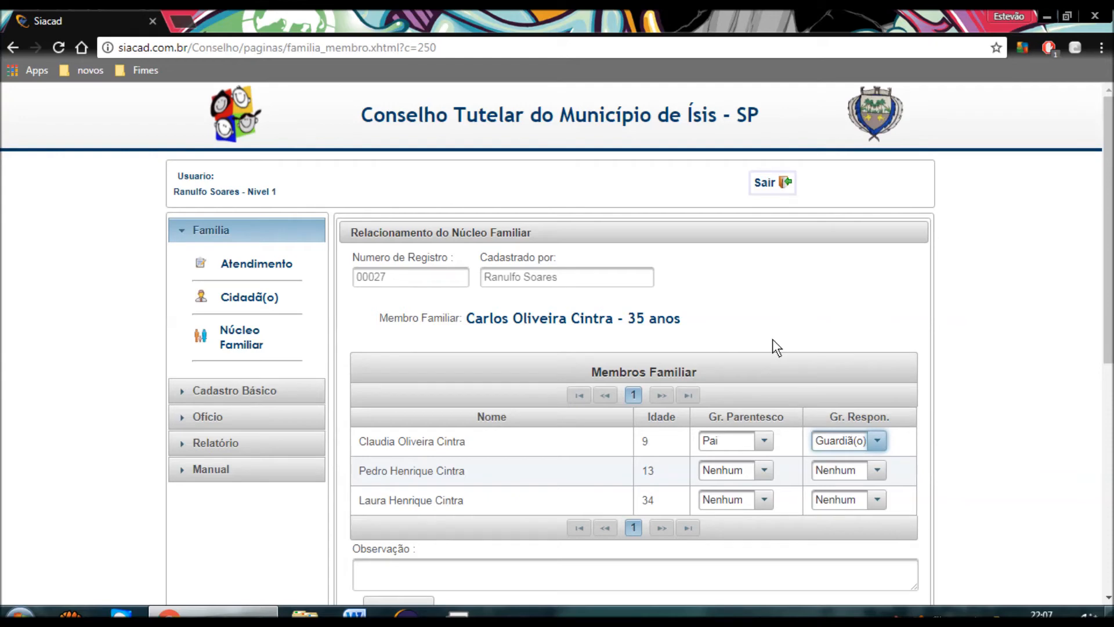
In the 35-year-old's relationships, set the 13-year-old member's kinship to Pai and responsibility degree to Guardiã(o)
{"action": "scroll", "coordinate": [719, 325], "scroll_direction": "down", "scroll_amount": 1}
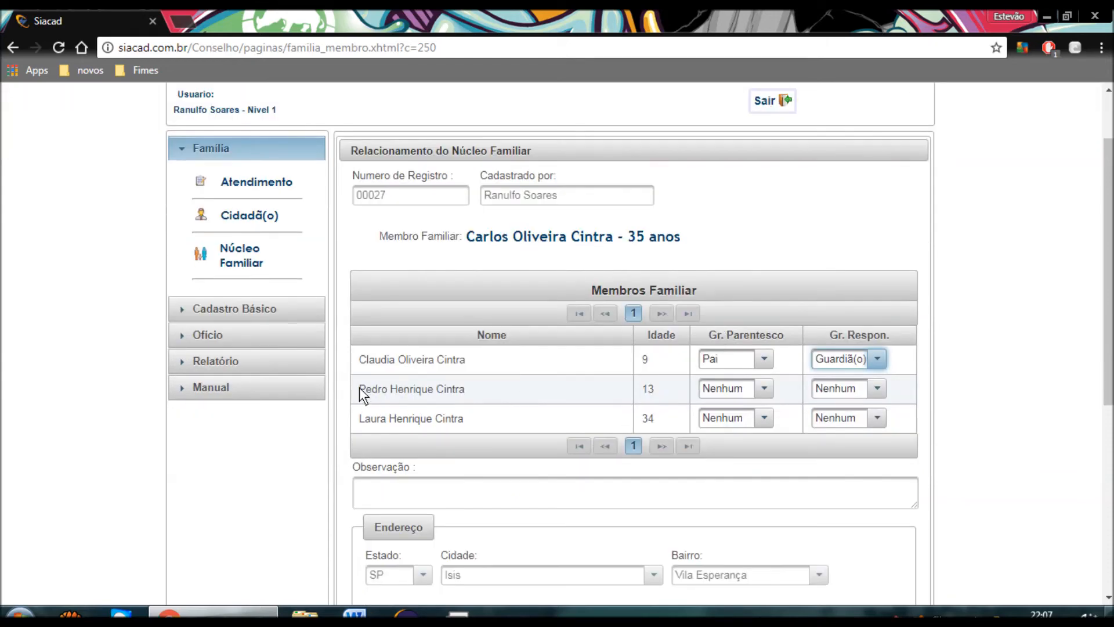
{"action": "left_click_drag", "start_coordinate": [360, 387], "coordinate": [472, 383]}
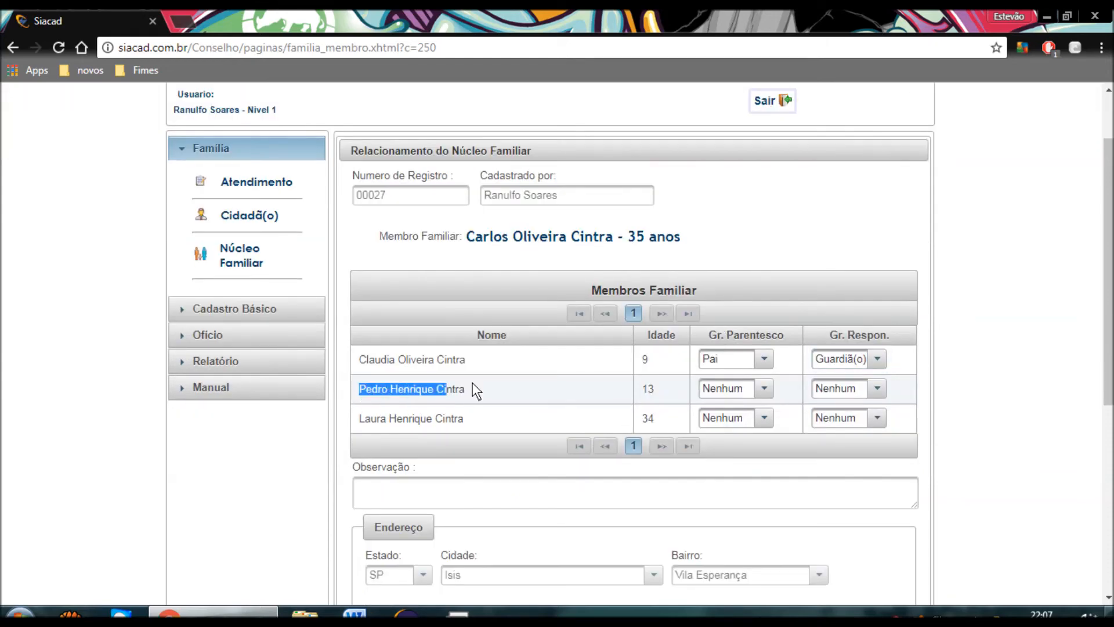
{"action": "left_click", "coordinate": [763, 390]}
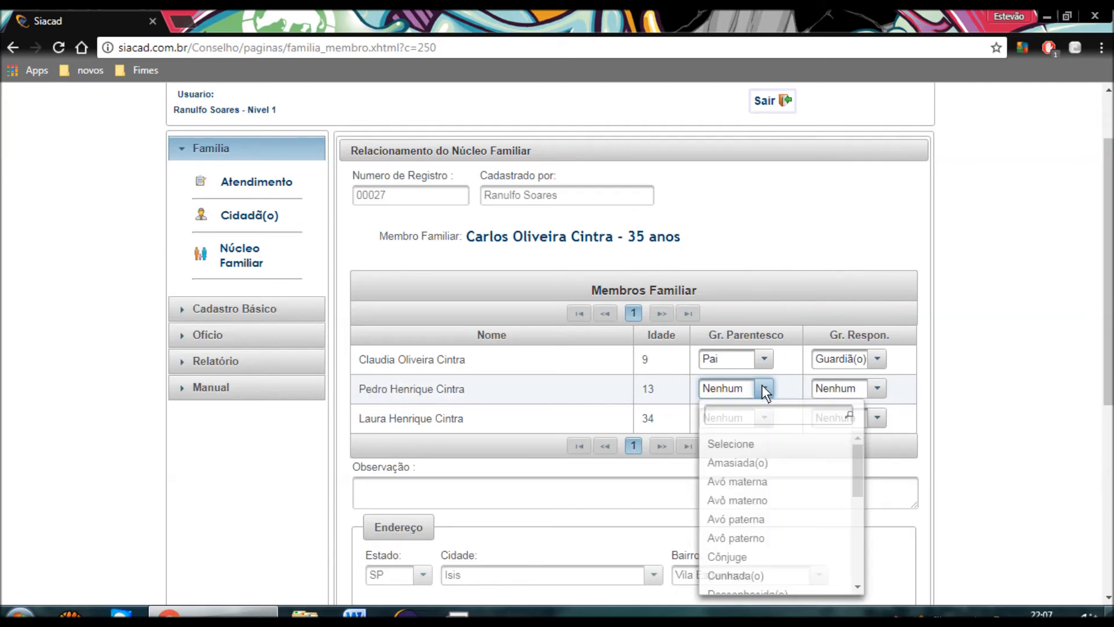
{"action": "scroll", "coordinate": [861, 513], "scroll_direction": "down", "scroll_amount": 2}
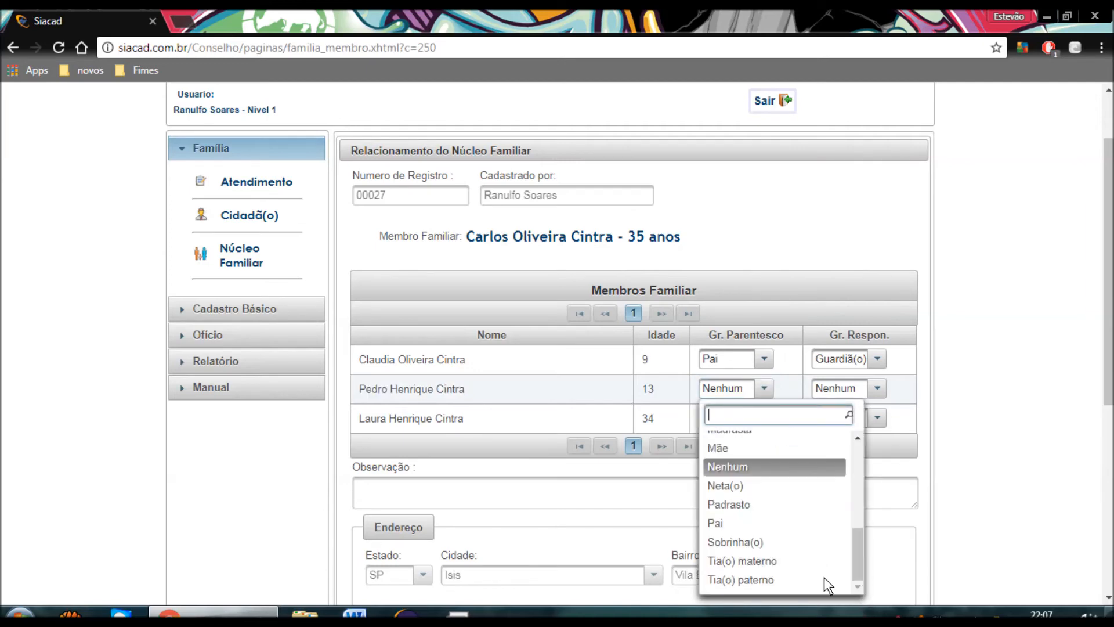
{"action": "left_click", "coordinate": [761, 526]}
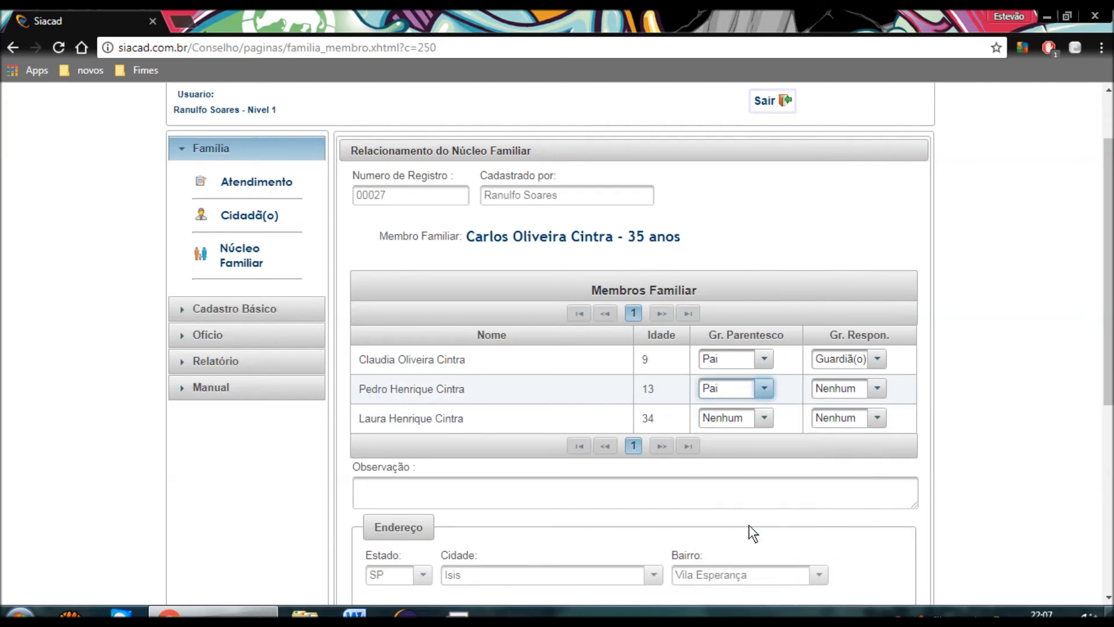
{"action": "left_click", "coordinate": [880, 388]}
{"action": "left_click", "coordinate": [855, 500]}
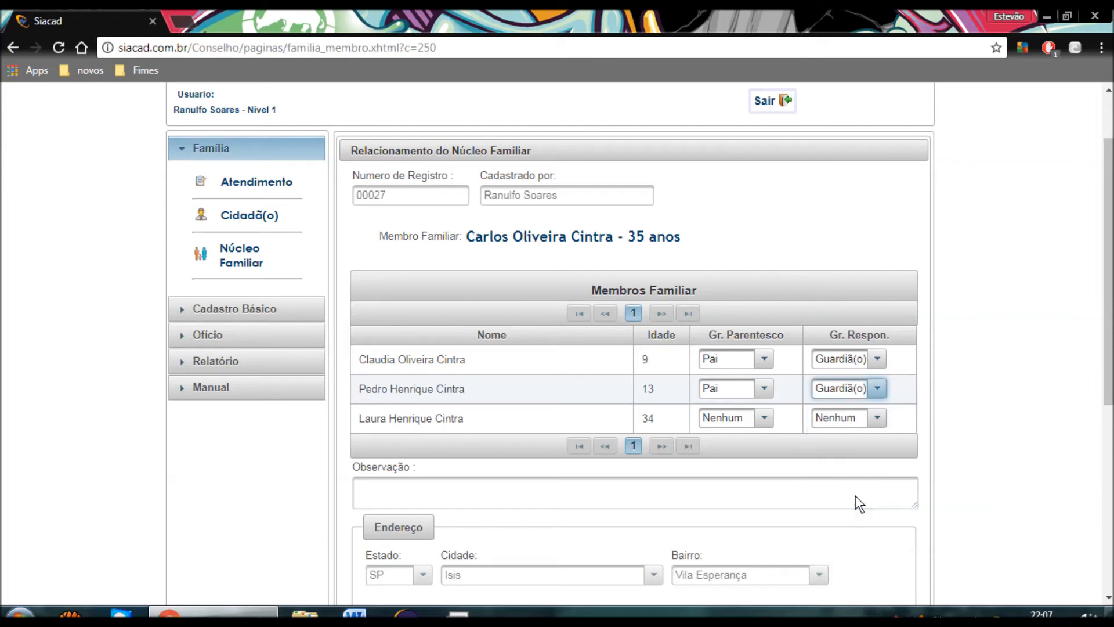
In the 35-year-old's relationships, set the 34-year-old member's kinship to Cônjuge
{"action": "left_click_drag", "start_coordinate": [467, 238], "coordinate": [513, 239]}
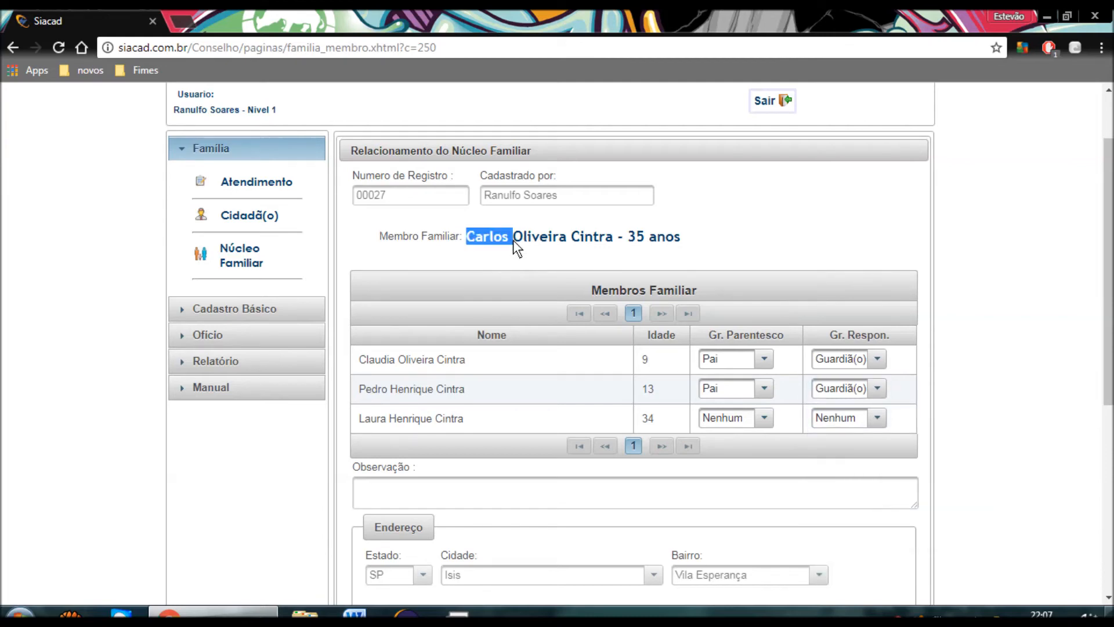
{"action": "left_click_drag", "start_coordinate": [361, 417], "coordinate": [379, 416]}
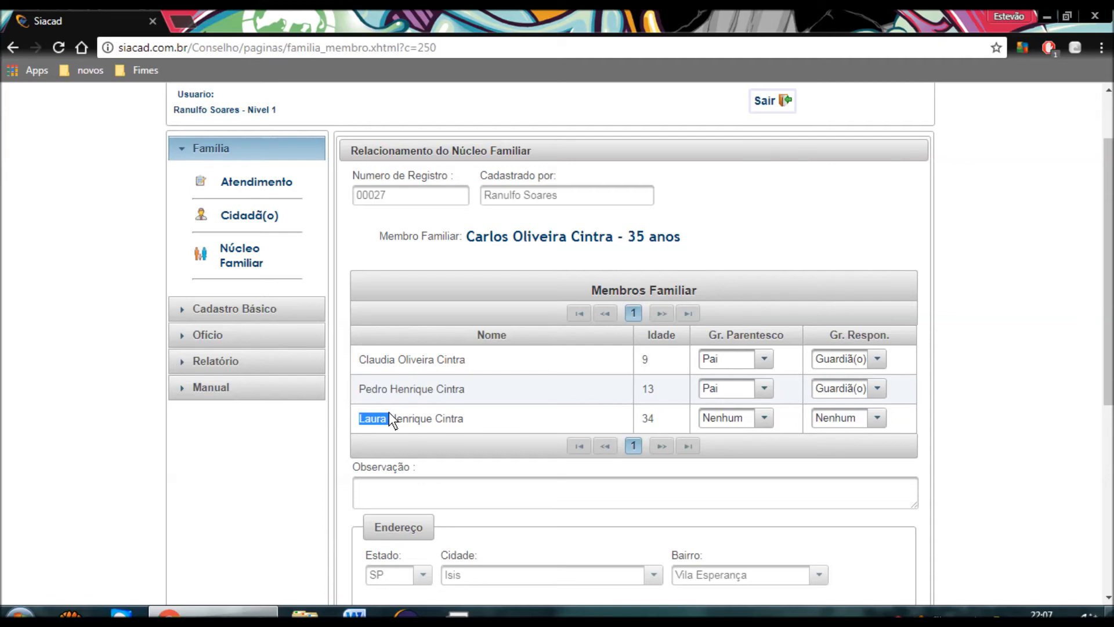
{"action": "left_click", "coordinate": [762, 411]}
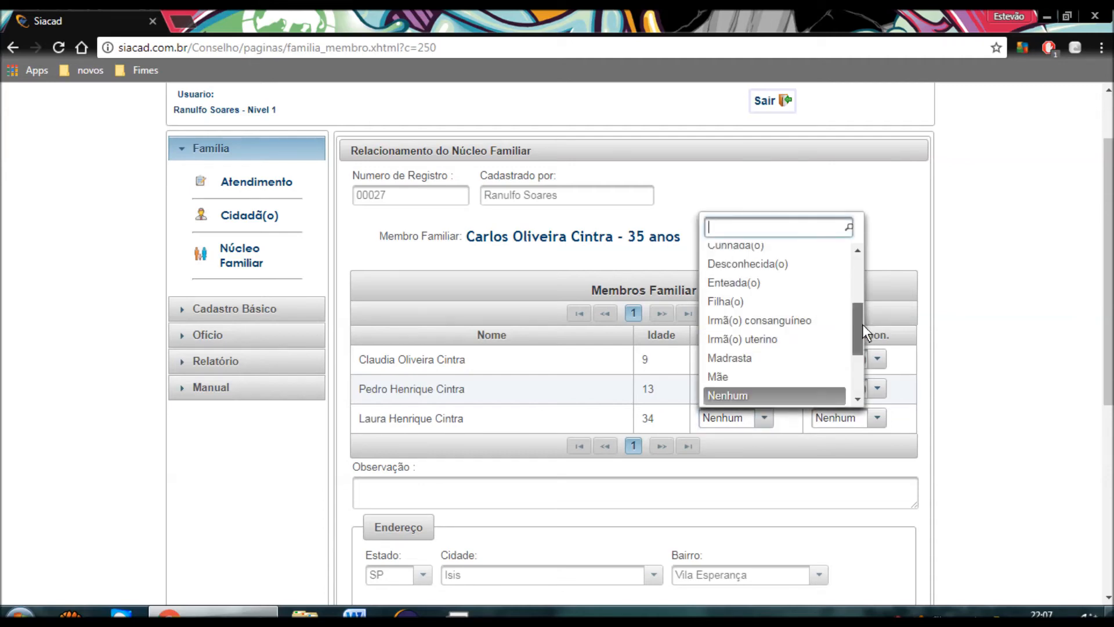
{"action": "left_click_drag", "start_coordinate": [862, 324], "coordinate": [866, 304]}
{"action": "left_click", "coordinate": [760, 293]}
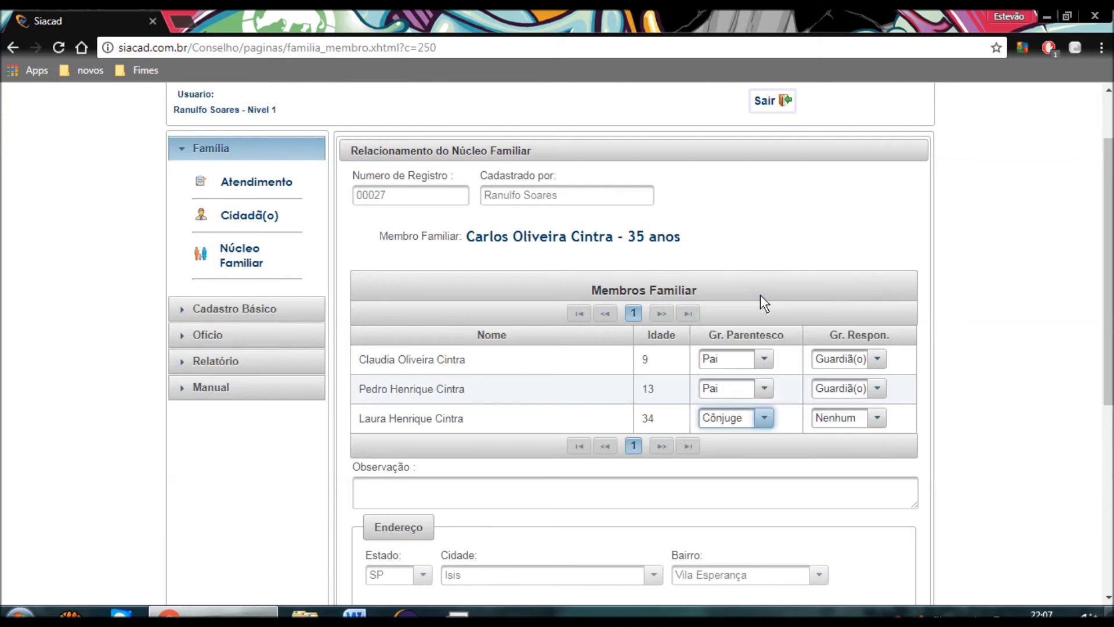
Save the 35-year-old member's relationships and return to the family nucleus record
{"action": "scroll", "coordinate": [585, 391], "scroll_direction": "down", "scroll_amount": 3}
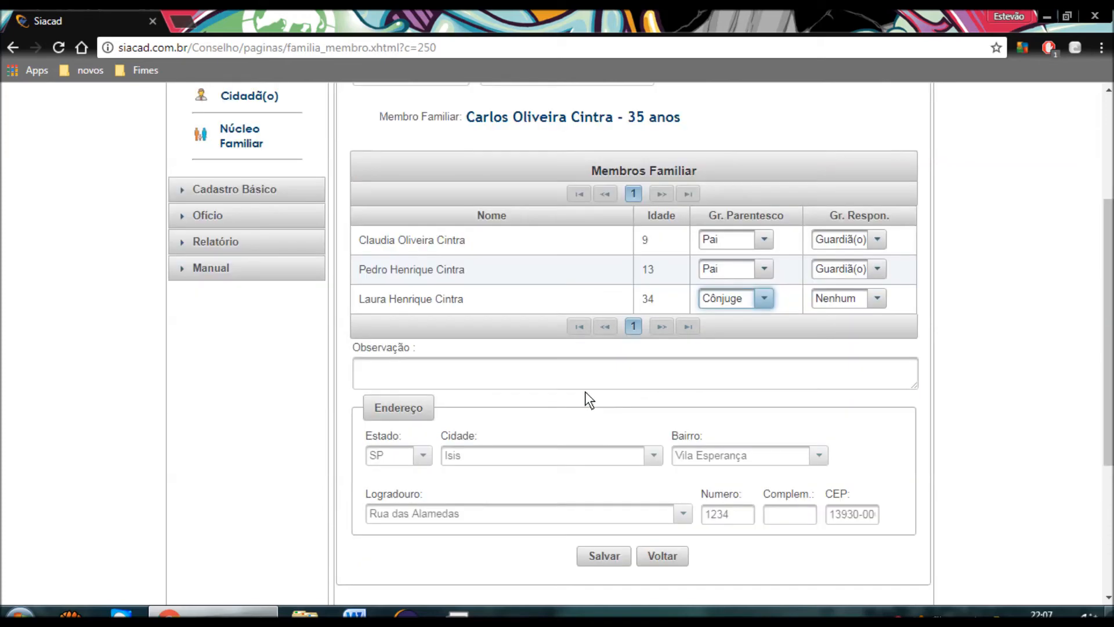
{"action": "left_click", "coordinate": [604, 511]}
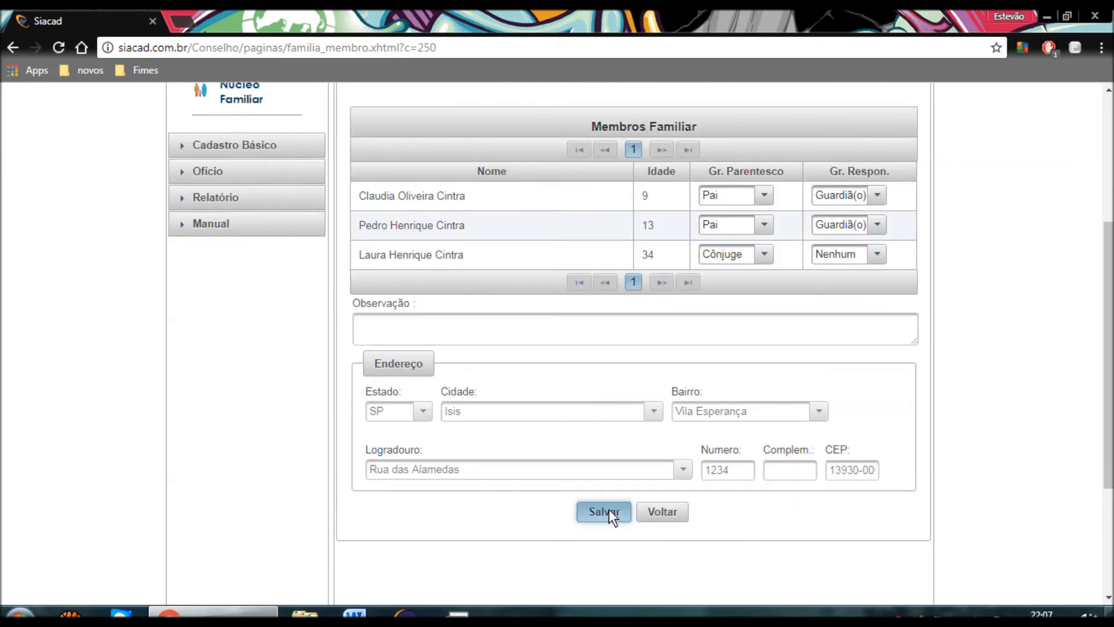
{"action": "scroll", "coordinate": [678, 495], "scroll_direction": "down", "scroll_amount": 1}
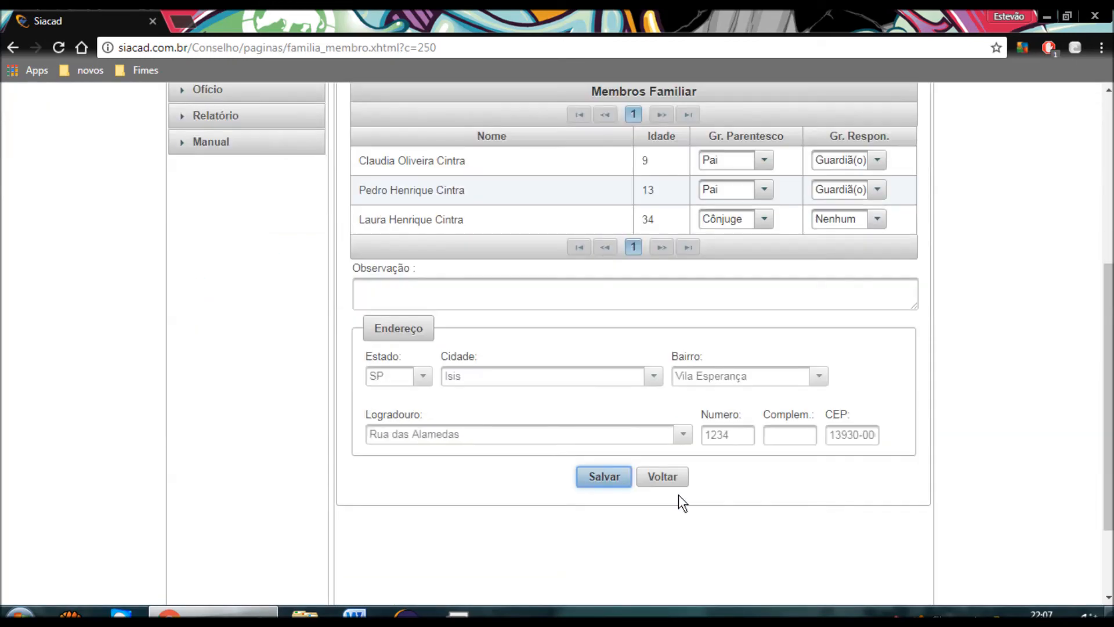
{"action": "left_click", "coordinate": [666, 474]}
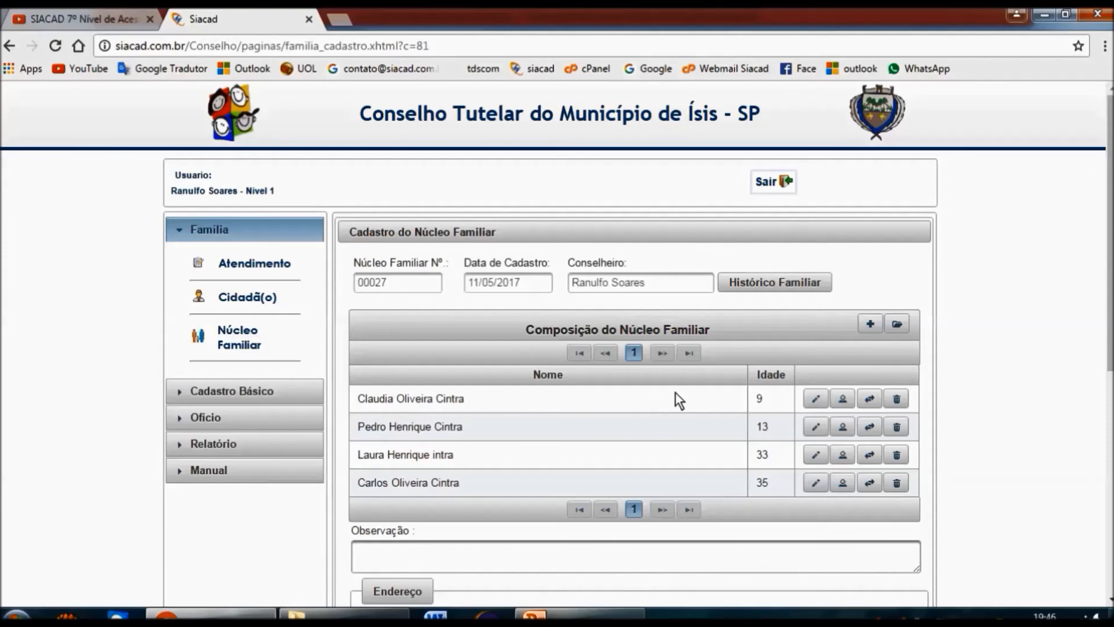
Review the kinship and responsibility degrees of the 9-year-old and the 13-year-old members, returning to the family nucleus record after each
{"action": "left_click", "coordinate": [810, 398]}
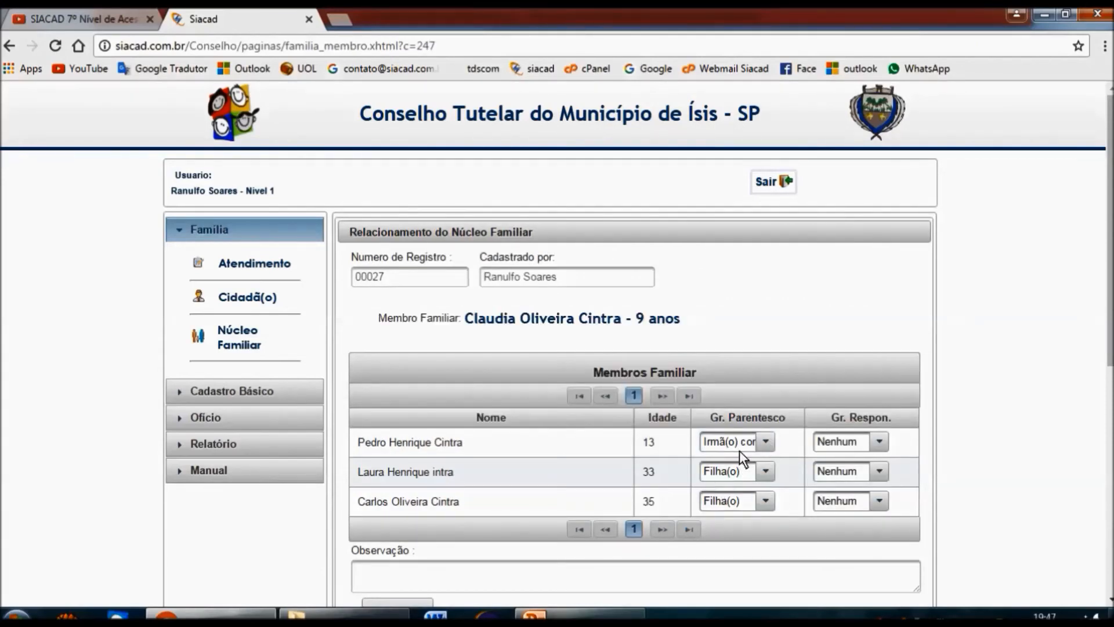
{"action": "left_click", "coordinate": [775, 267]}
{"action": "scroll", "coordinate": [772, 273], "scroll_direction": "down", "scroll_amount": 6}
{"action": "left_click", "coordinate": [657, 428]}
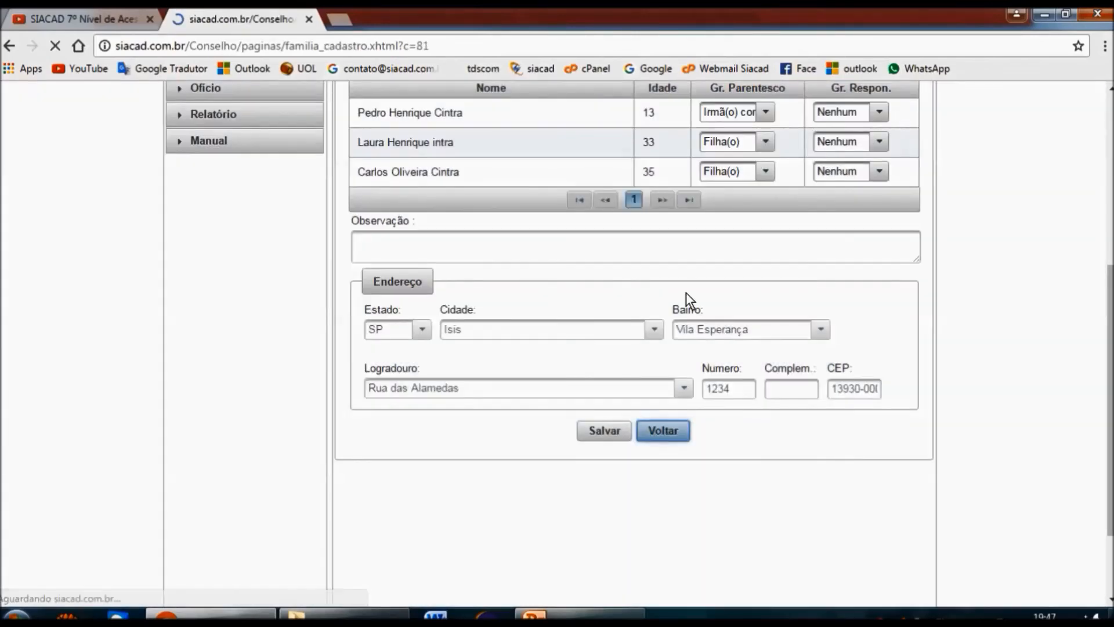
{"action": "left_click", "coordinate": [812, 426]}
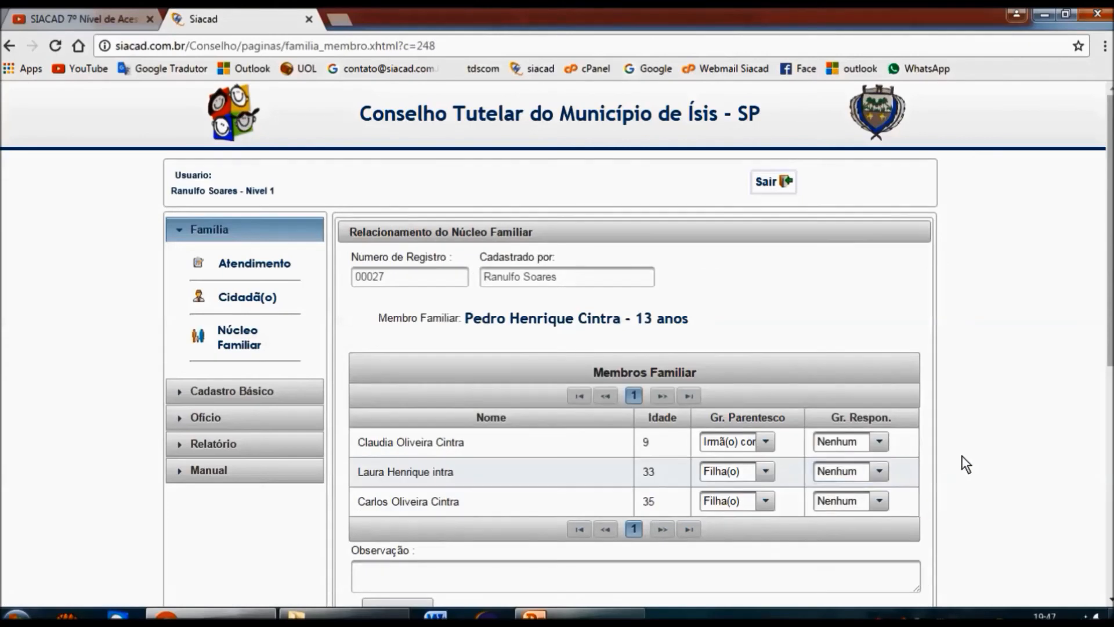
{"action": "scroll", "coordinate": [963, 461], "scroll_direction": "down", "scroll_amount": 5}
{"action": "left_click", "coordinate": [663, 466]}
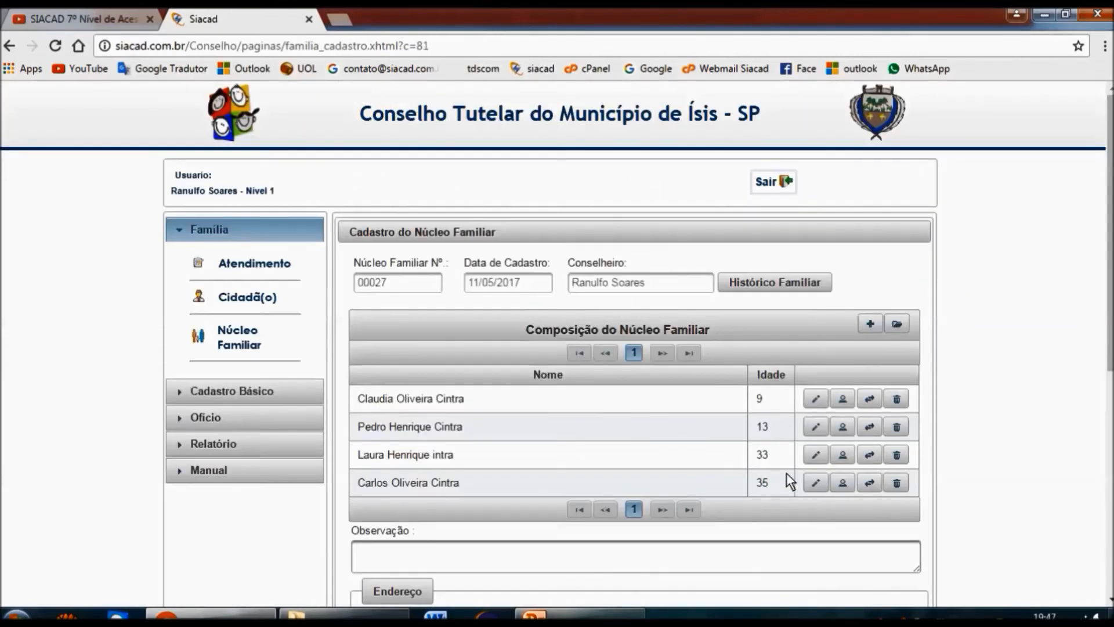
Review the kinship and responsibility degrees in the 33-year-old's relationships, return to the nucleus record, and open the 35-year-old's relationships for review
{"action": "left_click", "coordinate": [812, 454]}
{"action": "scroll", "coordinate": [956, 472], "scroll_direction": "down", "scroll_amount": 3}
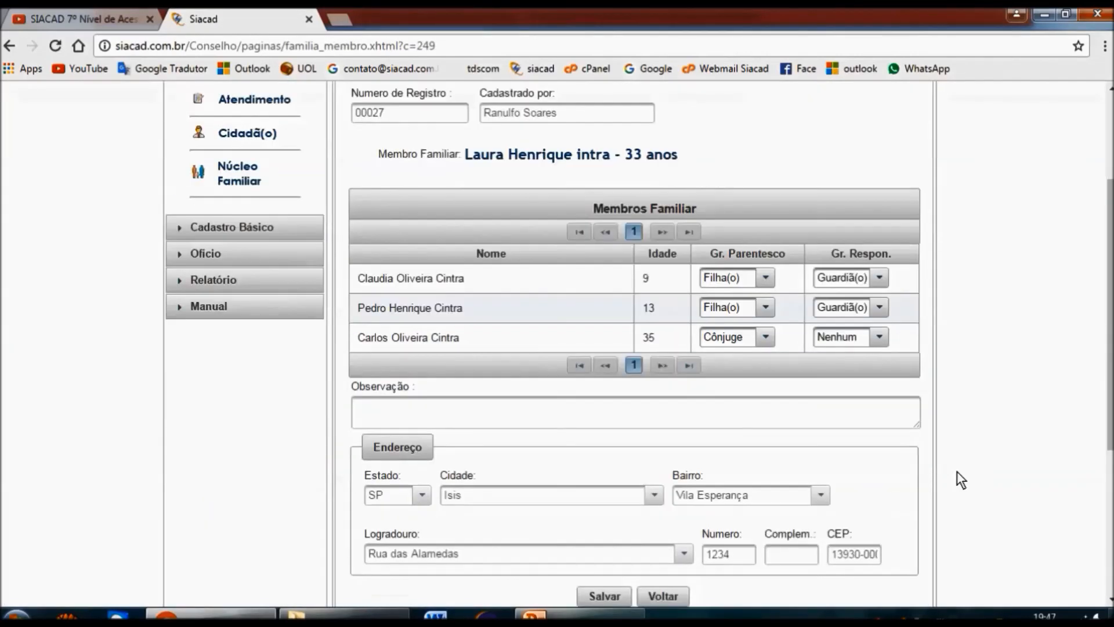
{"action": "scroll", "coordinate": [956, 471], "scroll_direction": "down", "scroll_amount": 2}
{"action": "left_click", "coordinate": [598, 513]}
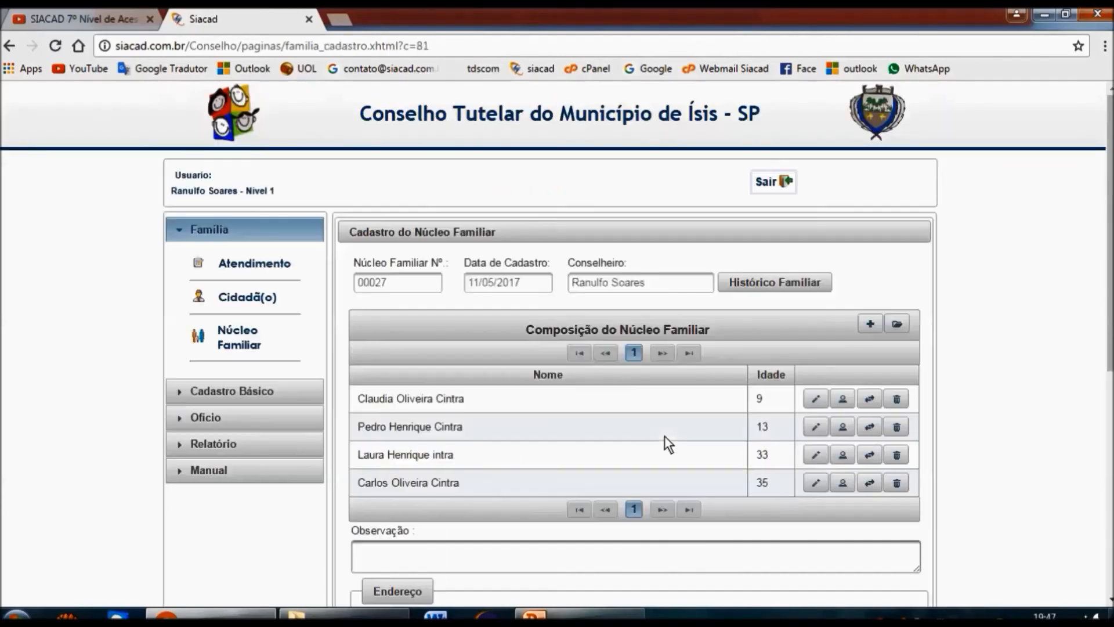
{"action": "left_click", "coordinate": [813, 482]}
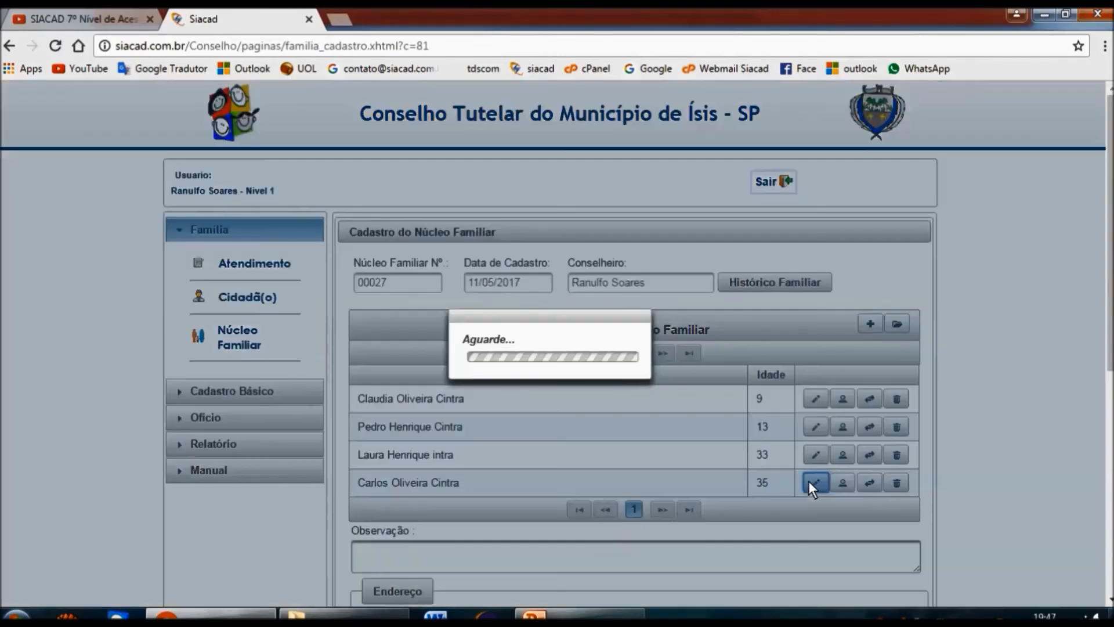
{"action": "scroll", "coordinate": [999, 445], "scroll_direction": "up", "scroll_amount": 5}
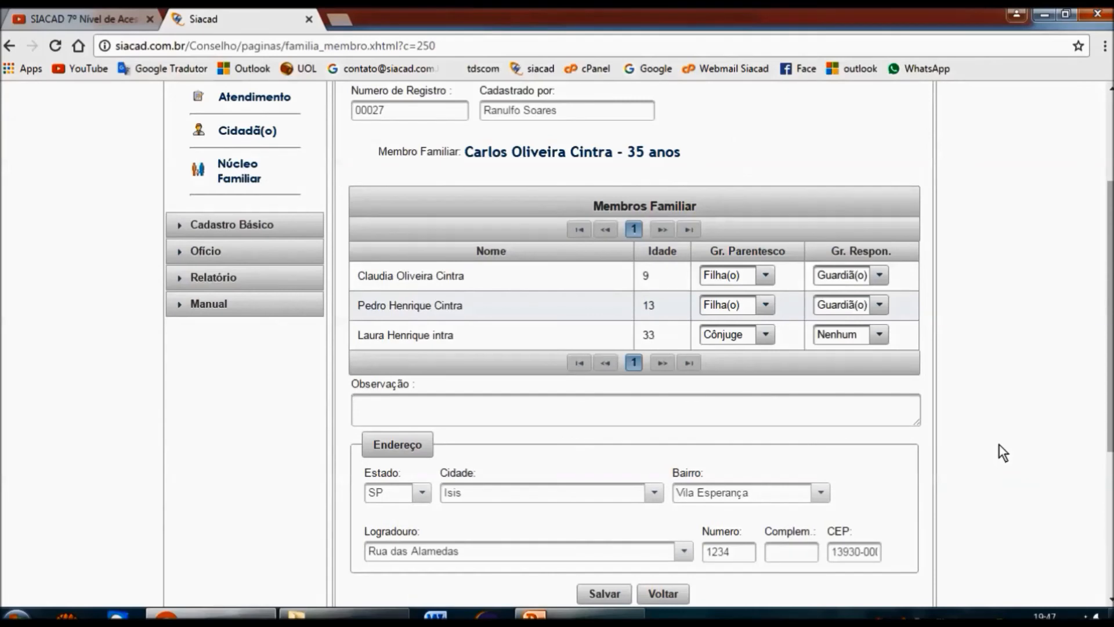